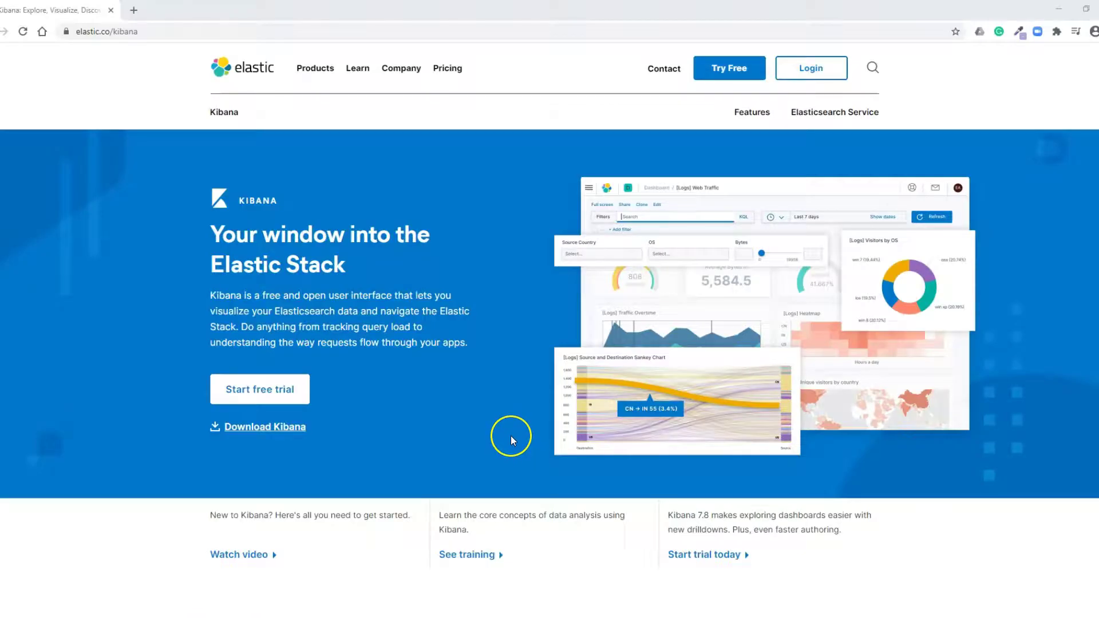
Scroll the elastic.co Kibana page through its feature sections to 'Dashboards that drive insight'.
{"action": "scroll", "coordinate": [598, 394], "scroll_direction": "down", "scroll_amount": 15}
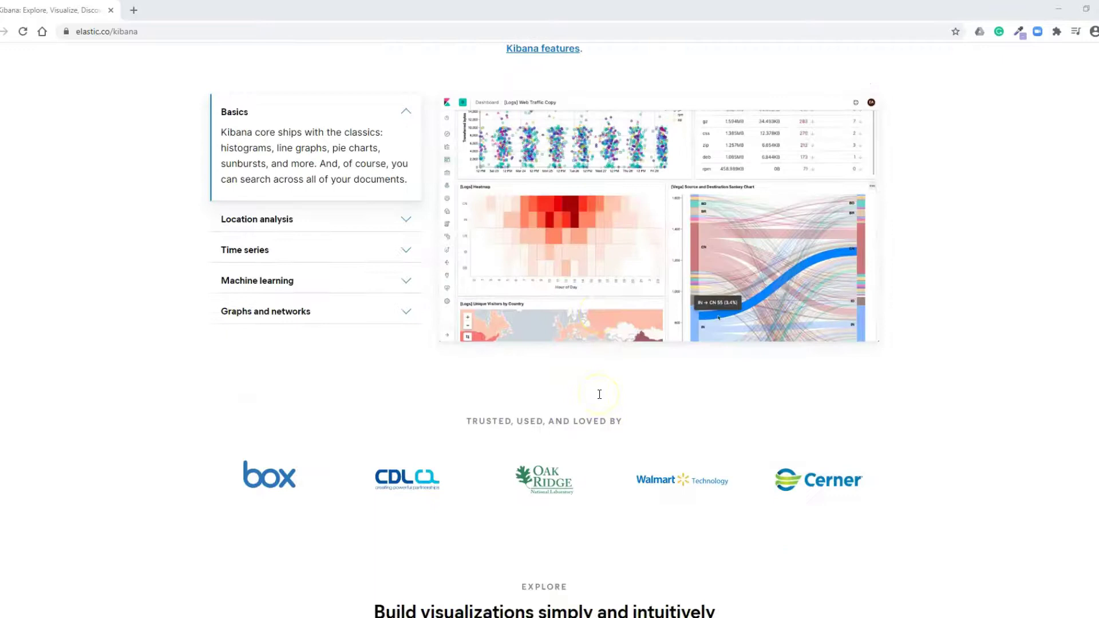
{"action": "scroll", "coordinate": [599, 393], "scroll_direction": "up", "scroll_amount": 2}
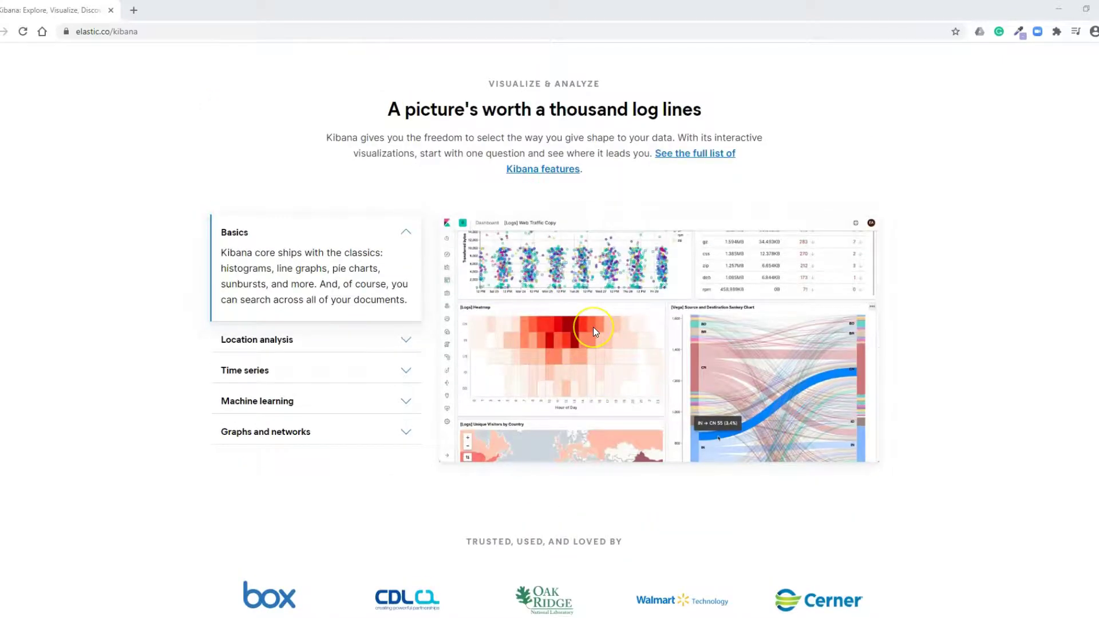
{"action": "scroll", "coordinate": [593, 328], "scroll_direction": "down", "scroll_amount": 1}
{"action": "scroll", "coordinate": [595, 332], "scroll_direction": "down", "scroll_amount": 8}
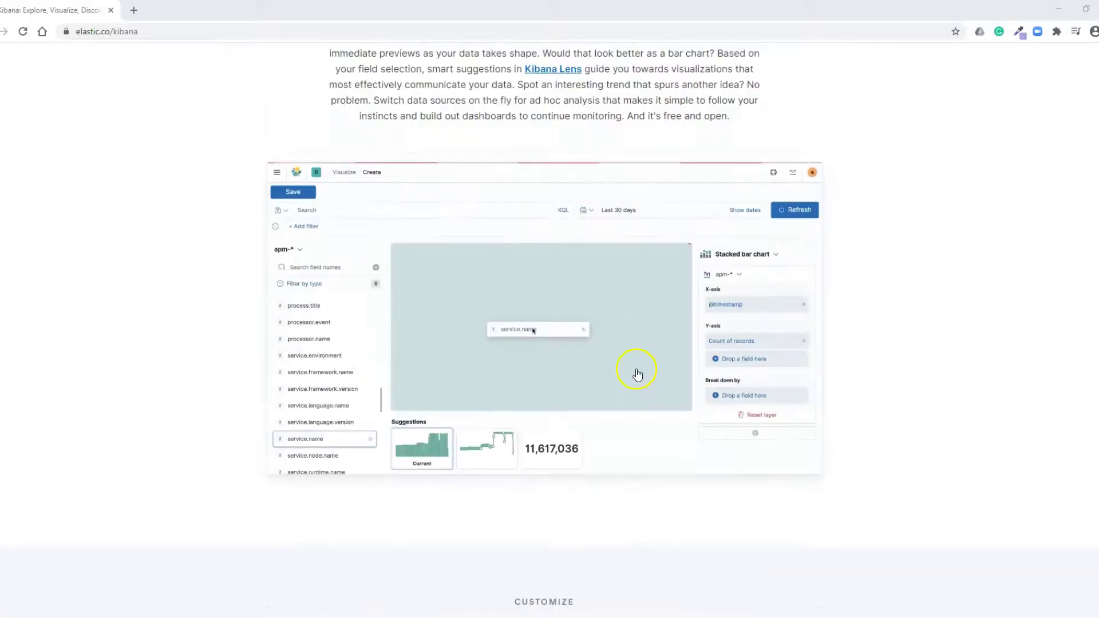
{"action": "scroll", "coordinate": [635, 373], "scroll_direction": "down", "scroll_amount": 7}
{"action": "scroll", "coordinate": [639, 374], "scroll_direction": "down", "scroll_amount": 12}
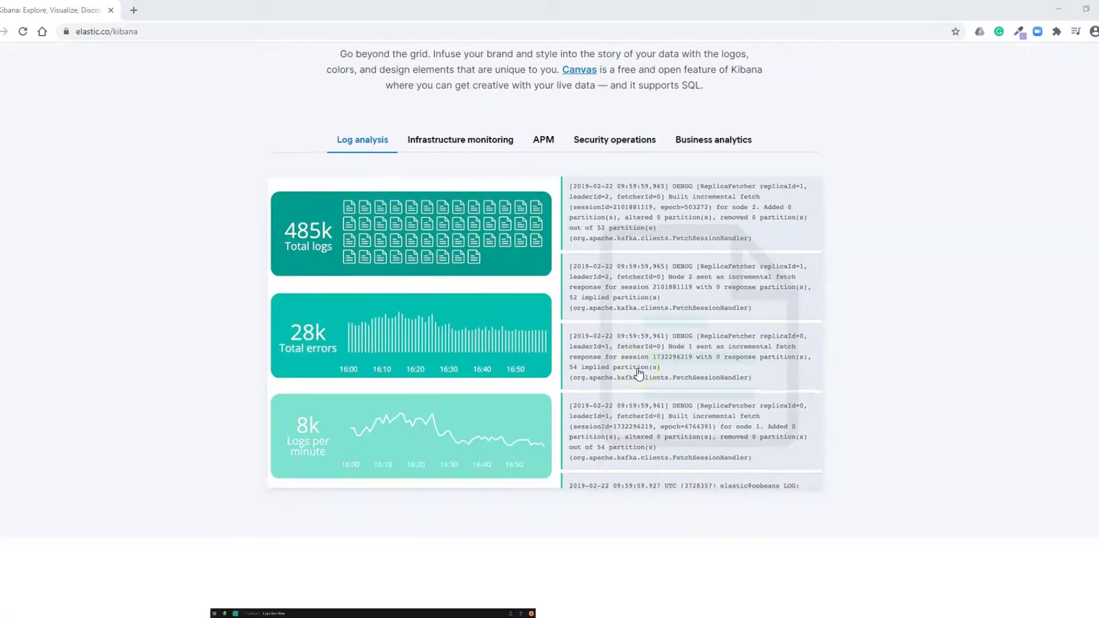
{"action": "scroll", "coordinate": [640, 374], "scroll_direction": "down", "scroll_amount": 5}
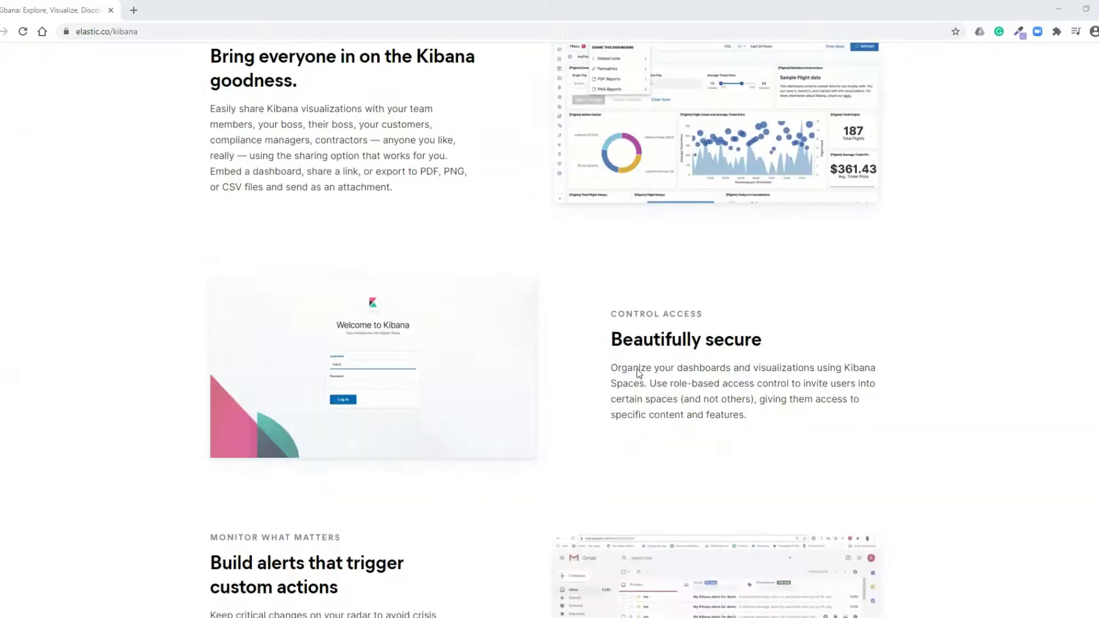
{"action": "scroll", "coordinate": [495, 373], "scroll_direction": "up", "scroll_amount": 5}
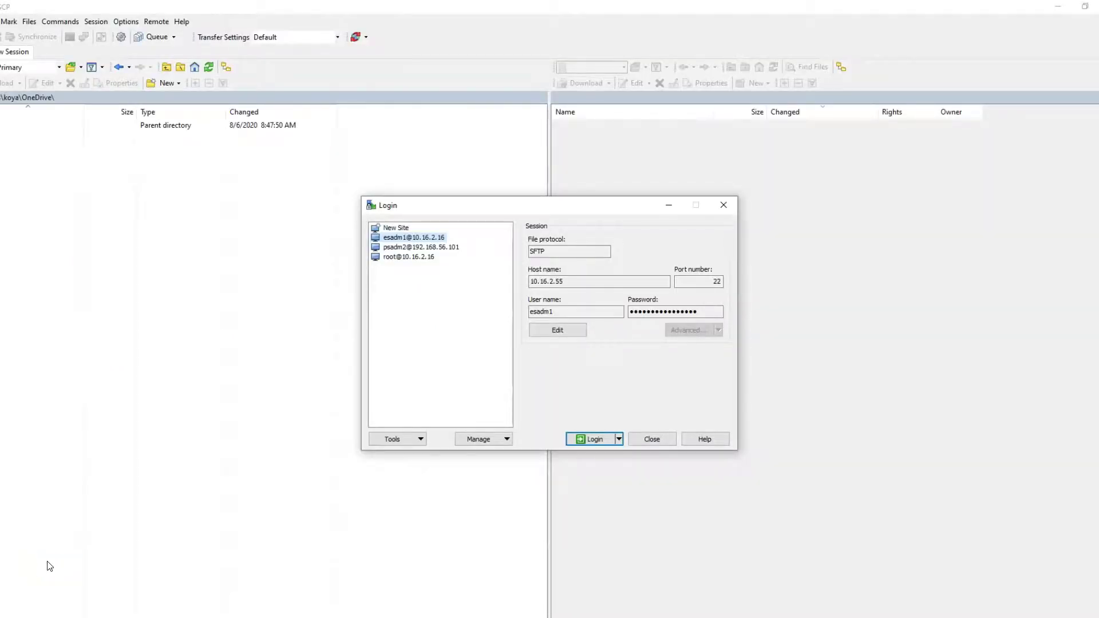
Log in to the saved SFTP session and open Kibana7.0.0 under /opt/oracle/psft/pt/ES/pt.
{"action": "left_click", "coordinate": [592, 440]}
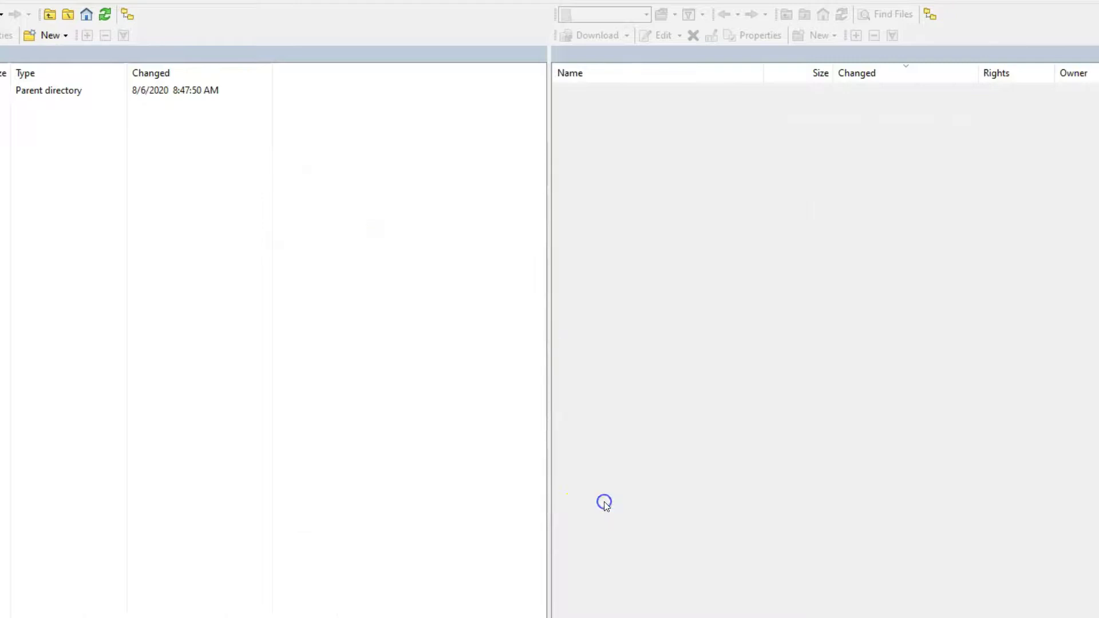
{"action": "key", "text": "ctrl+o"}
{"action": "left_click", "coordinate": [559, 252]}
{"action": "left_click_drag", "start_coordinate": [515, 252], "coordinate": [356, 250]}
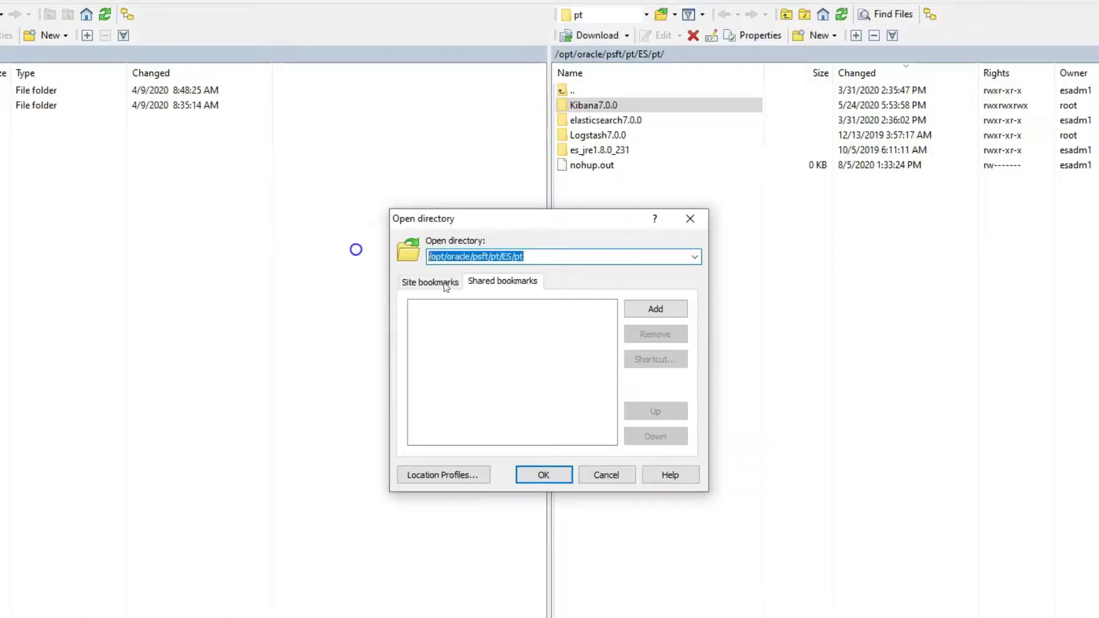
{"action": "key", "text": "Escape"}
{"action": "left_click", "coordinate": [832, 152]}
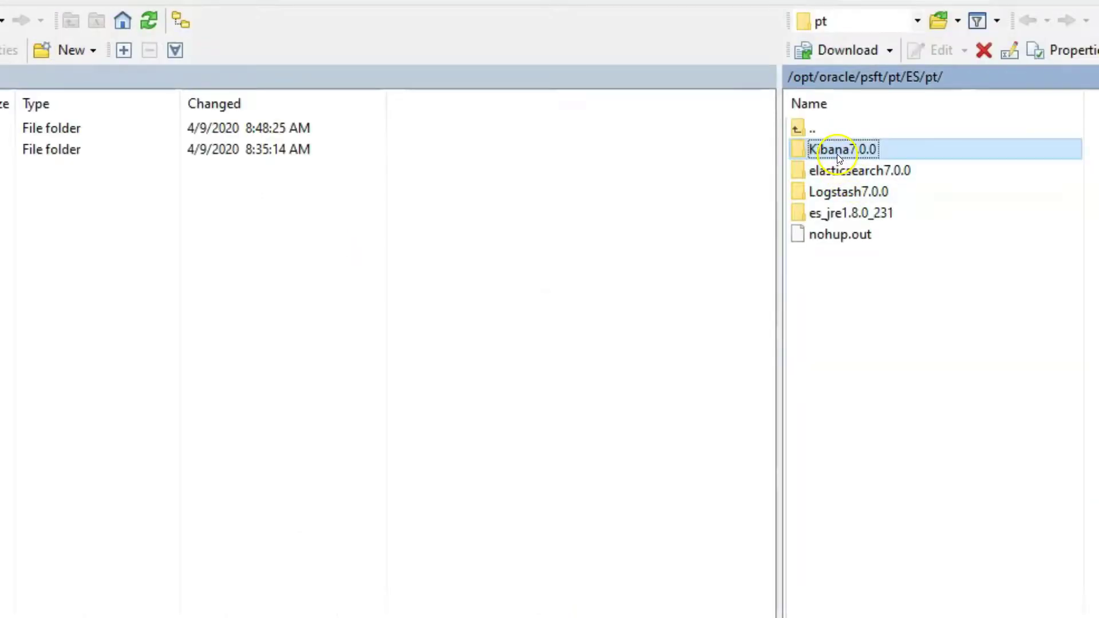
{"action": "left_click", "coordinate": [1072, 453]}
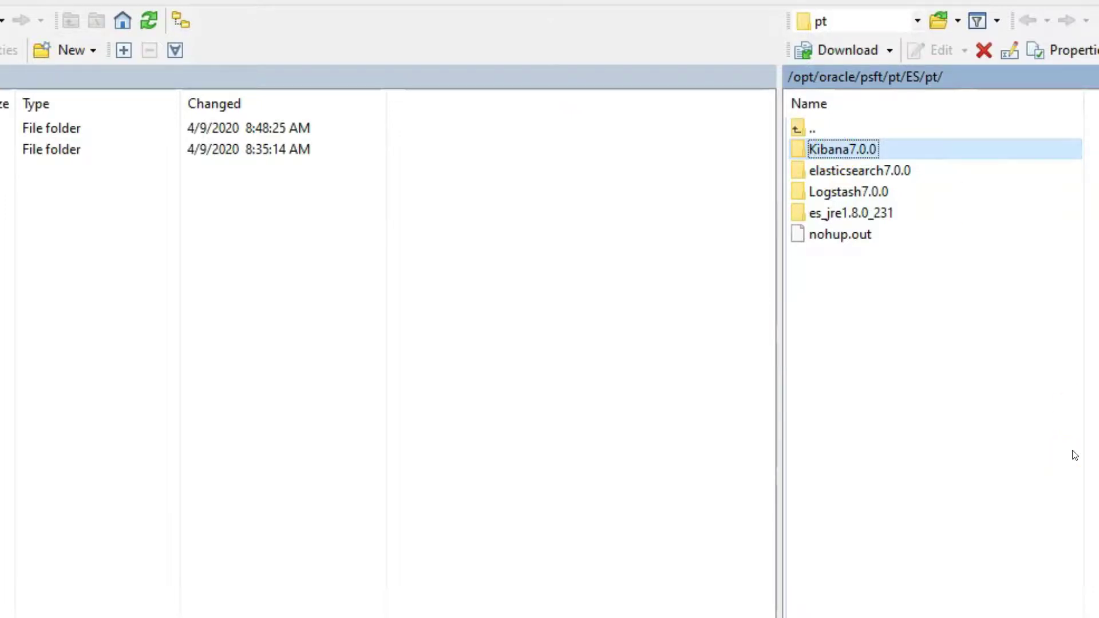
{"action": "double_click", "coordinate": [862, 150]}
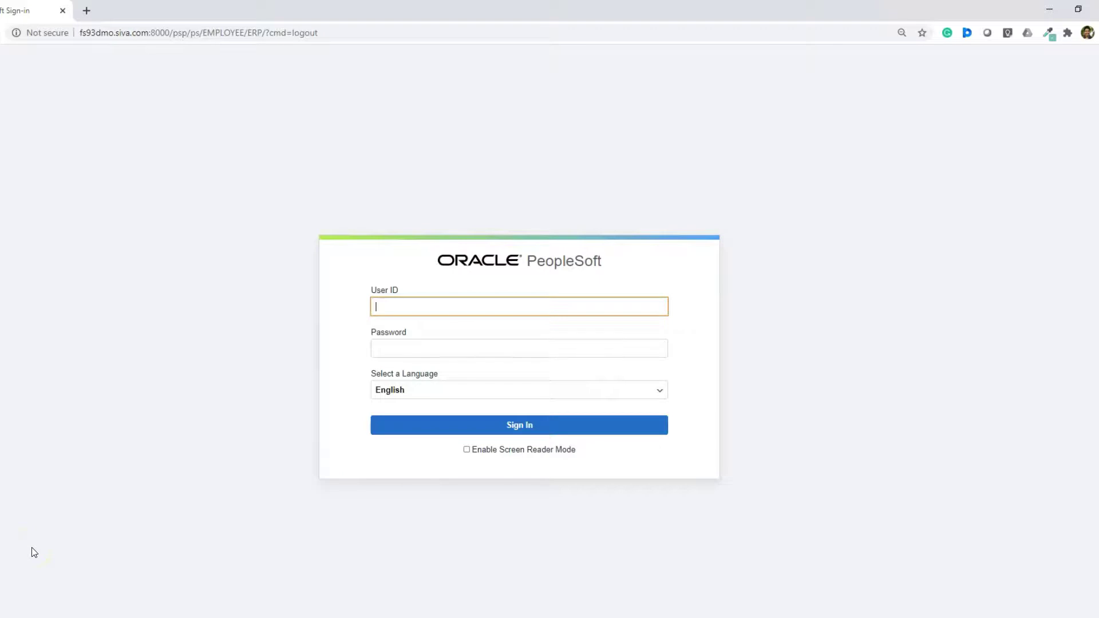
Sign in to PeopleSoft with the user ID and password.
{"action": "type", "text": "VP1"}
{"action": "key", "text": "Tab"}
{"action": "type", "text": "VP1"}
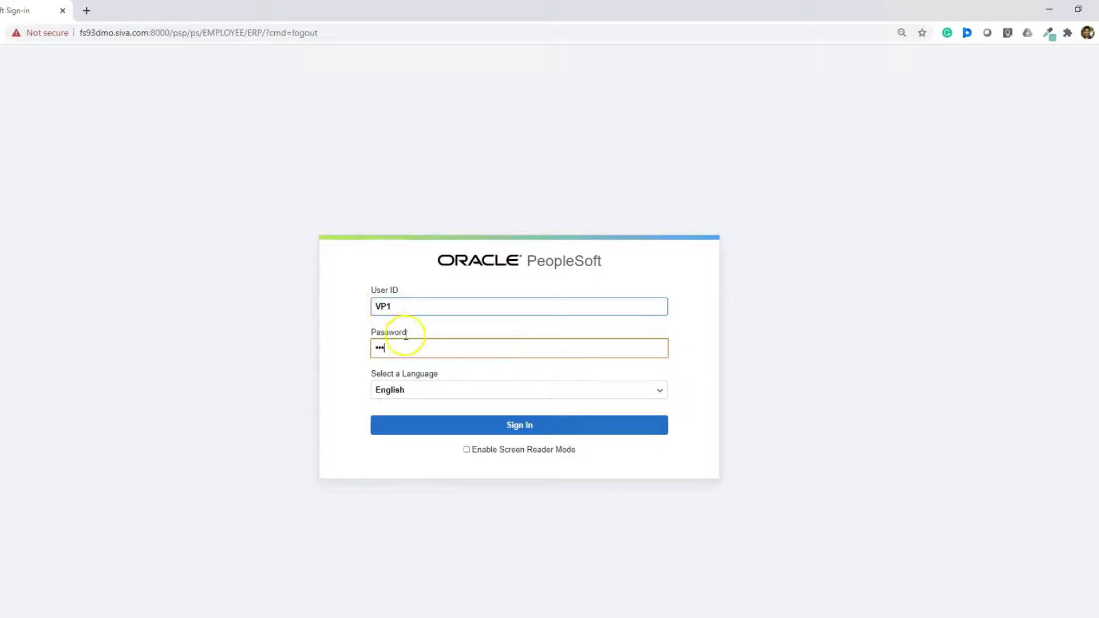
{"action": "key", "text": "Return"}
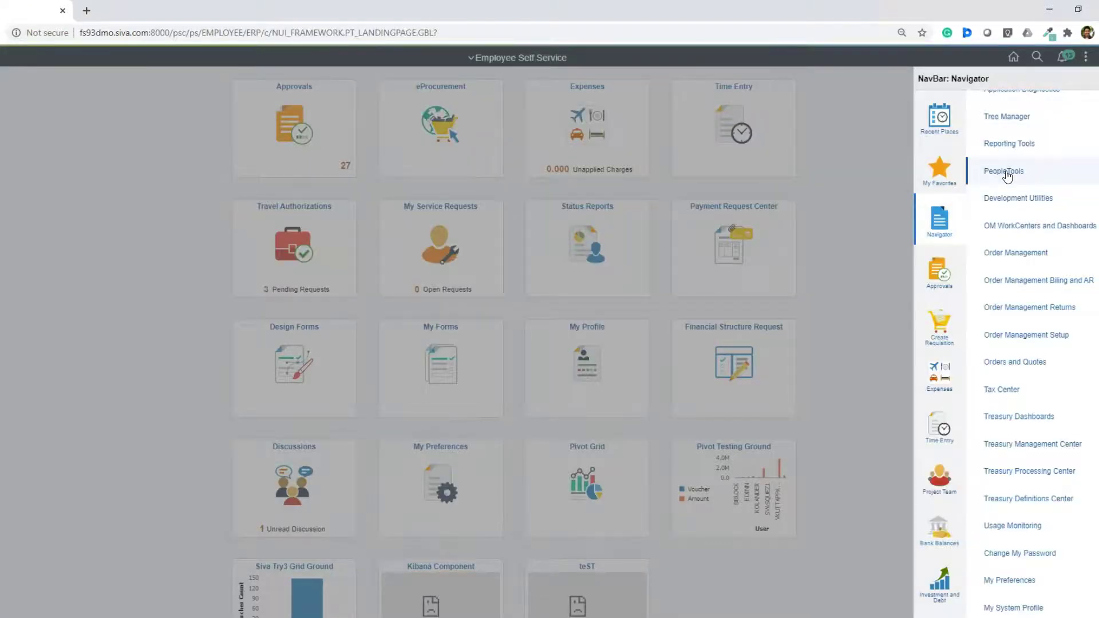
Open the Search Instance properties via PeopleTools > Search Framework > Administration.
{"action": "left_click", "coordinate": [1006, 172]}
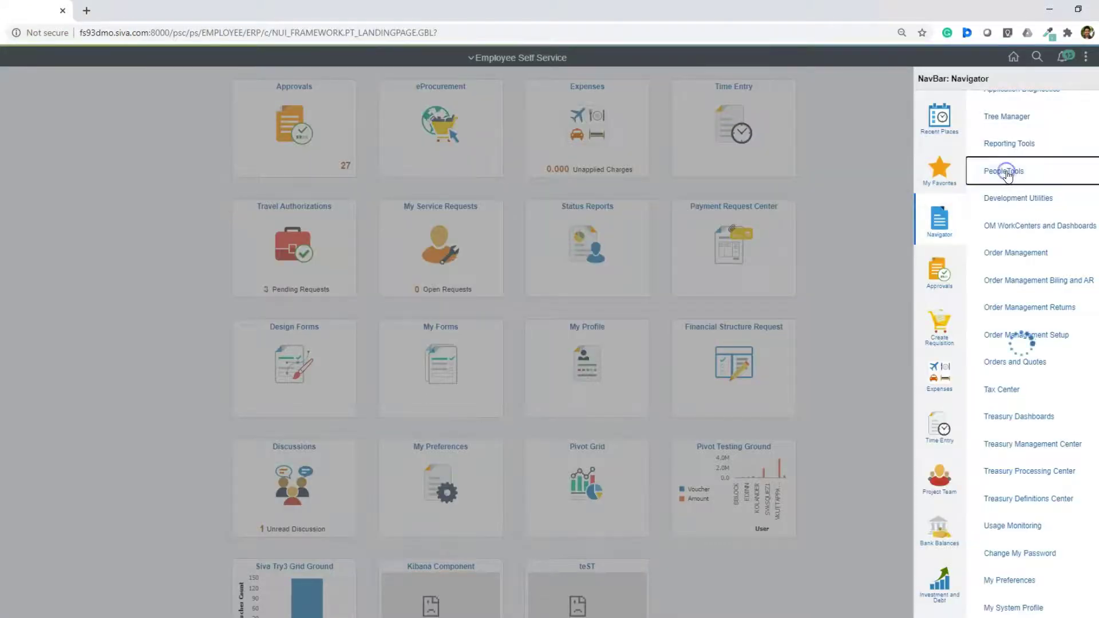
{"action": "left_click", "coordinate": [1013, 319]}
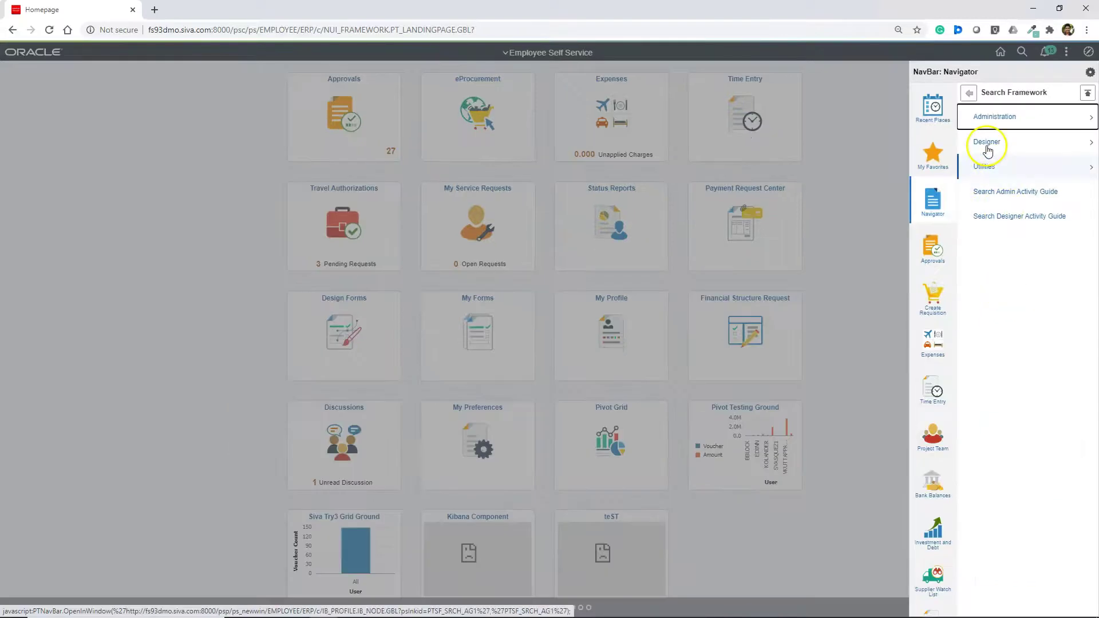
{"action": "left_click", "coordinate": [990, 118]}
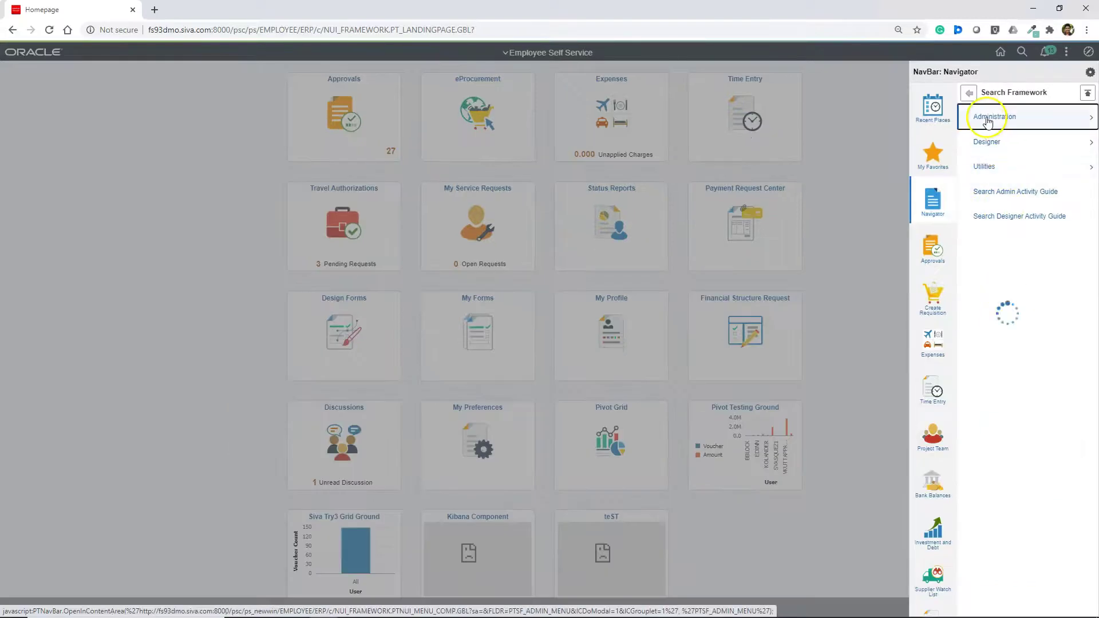
{"action": "left_click", "coordinate": [991, 120]}
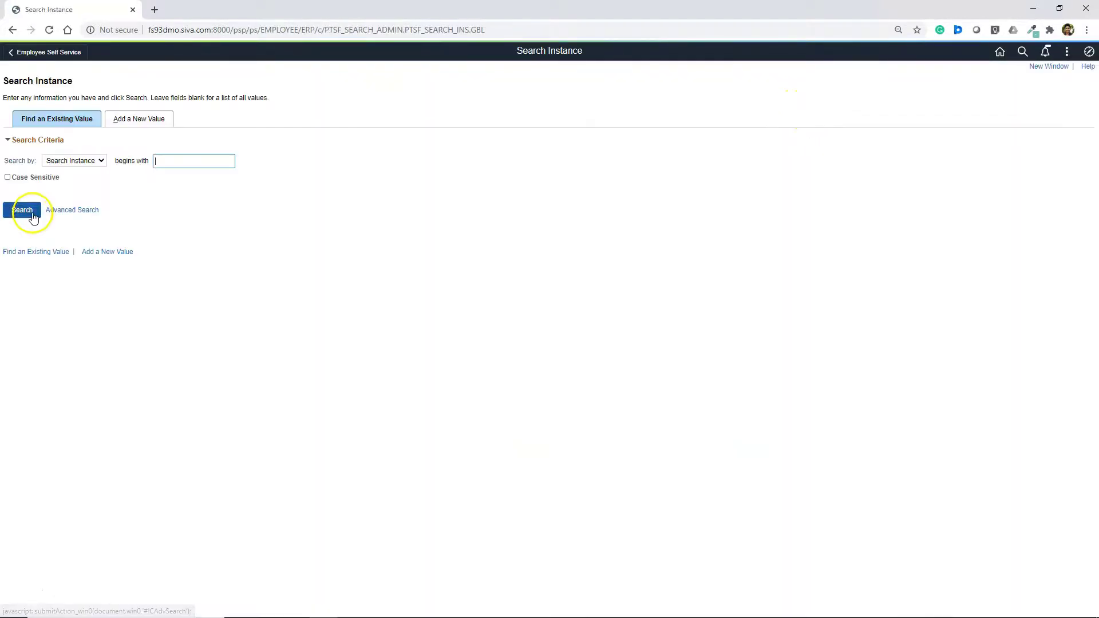
{"action": "left_click", "coordinate": [26, 211]}
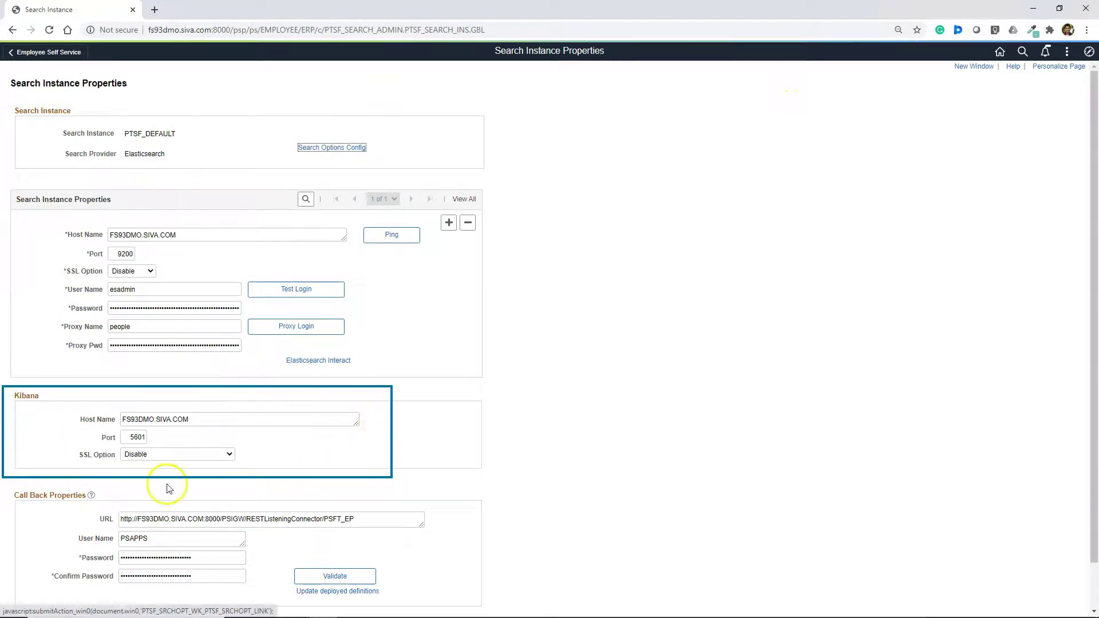
Copy the Kibana host name value from the search instance properties.
{"action": "left_click_drag", "start_coordinate": [202, 418], "coordinate": [95, 413]}
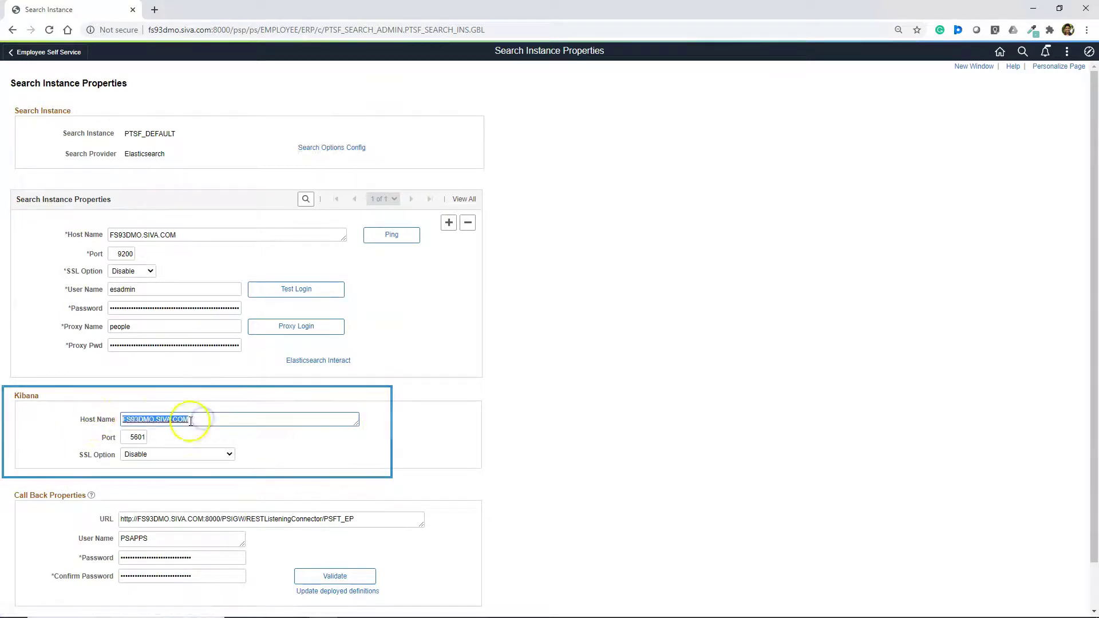
{"action": "left_click_drag", "start_coordinate": [209, 419], "coordinate": [86, 411]}
{"action": "key", "text": "ctrl+c"}
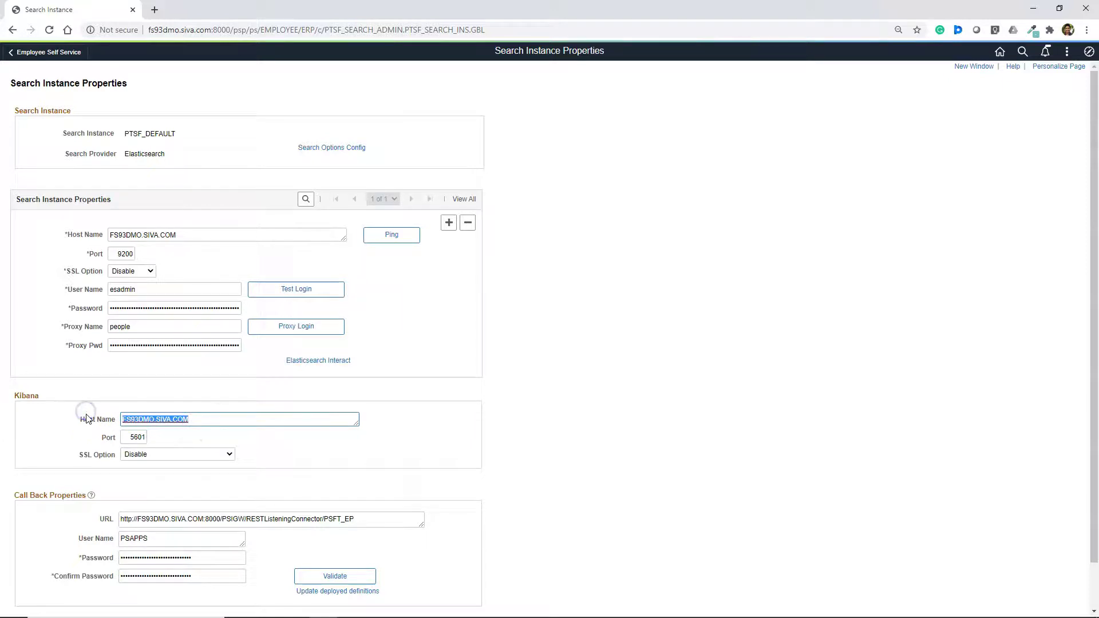
{"action": "left_click", "coordinate": [154, 10]}
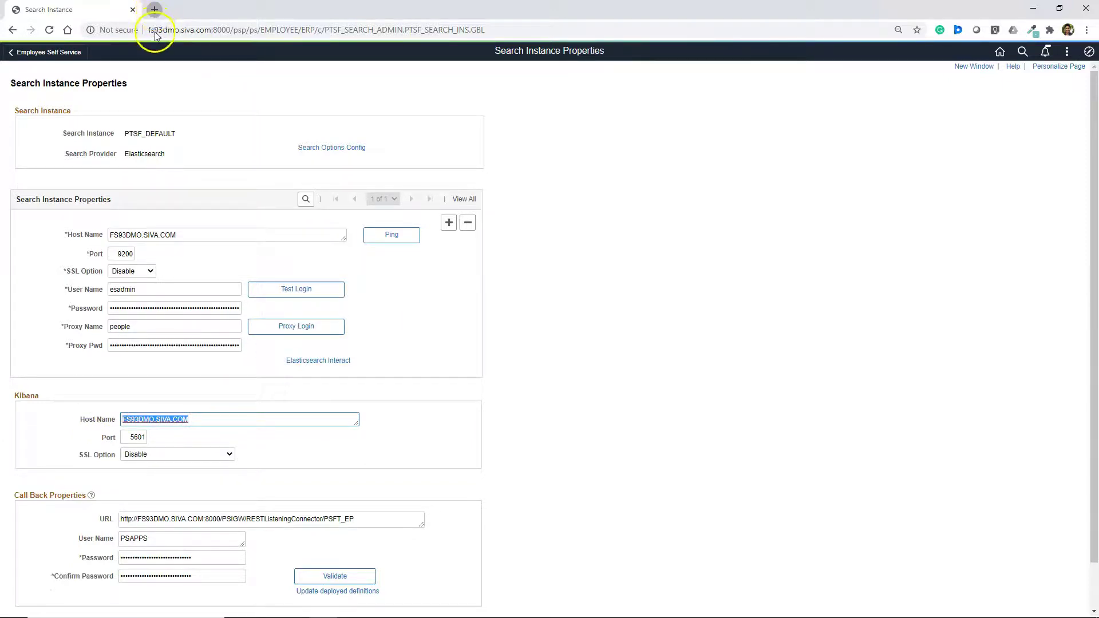
Load the pasted Kibana host name with port :5601 in the new tab, getting connection refused.
{"action": "left_click", "coordinate": [150, 31]}
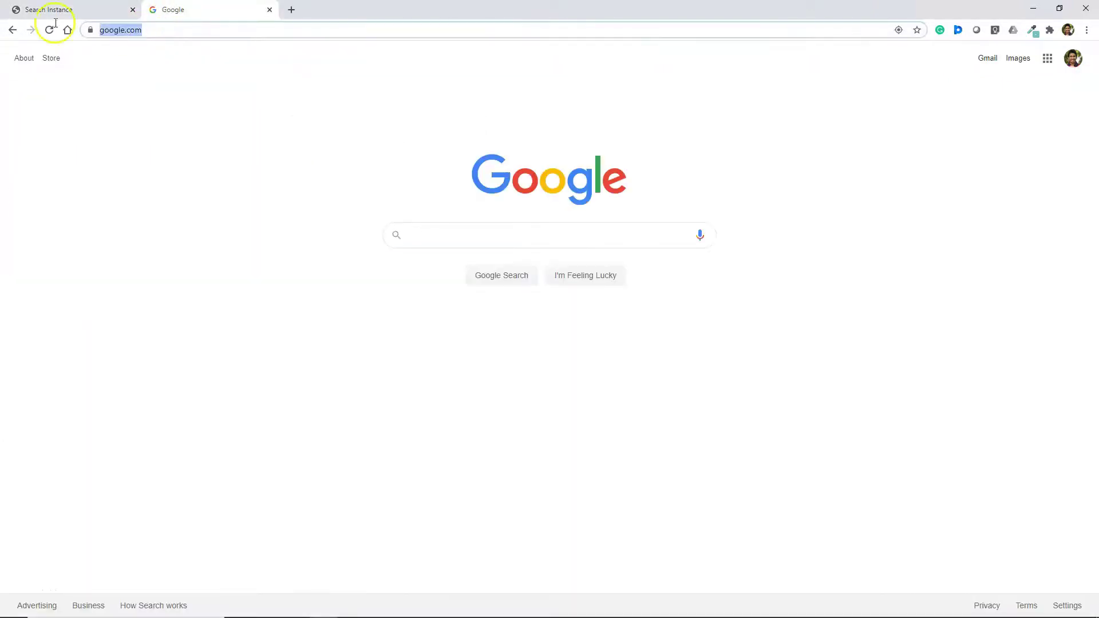
{"action": "key", "text": "ctrl+v"}
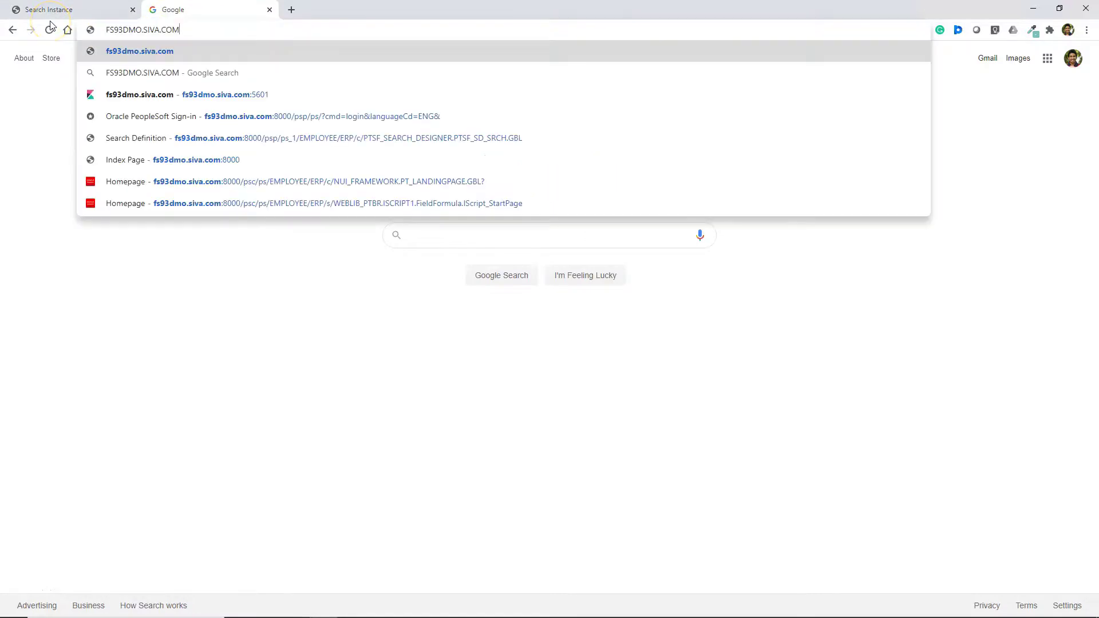
{"action": "type", "text": ":5601"}
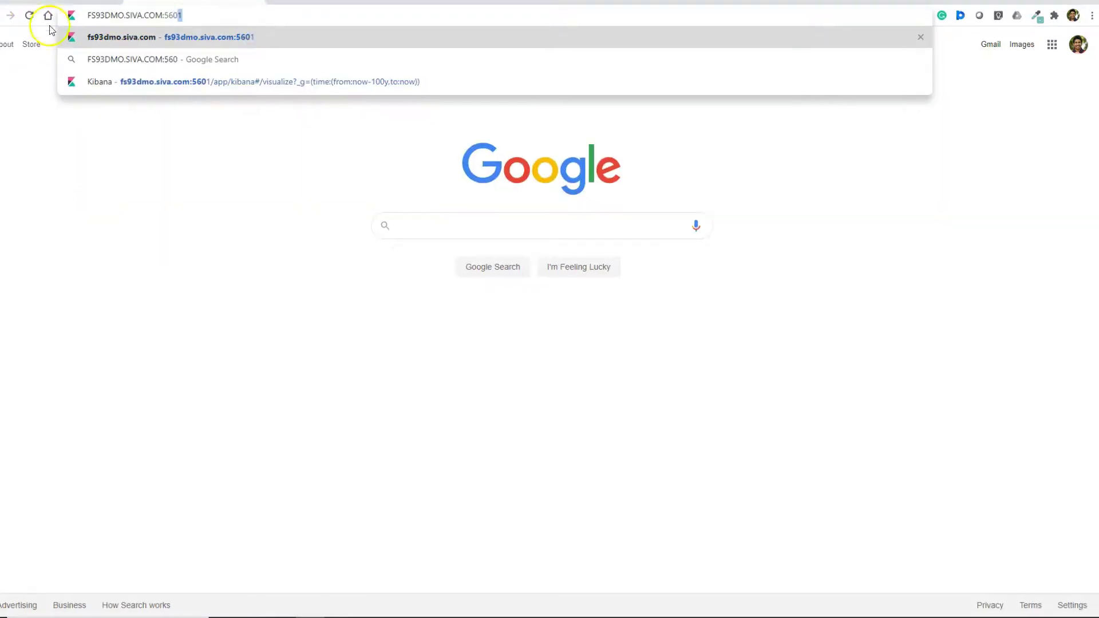
{"action": "left_click", "coordinate": [40, 2]}
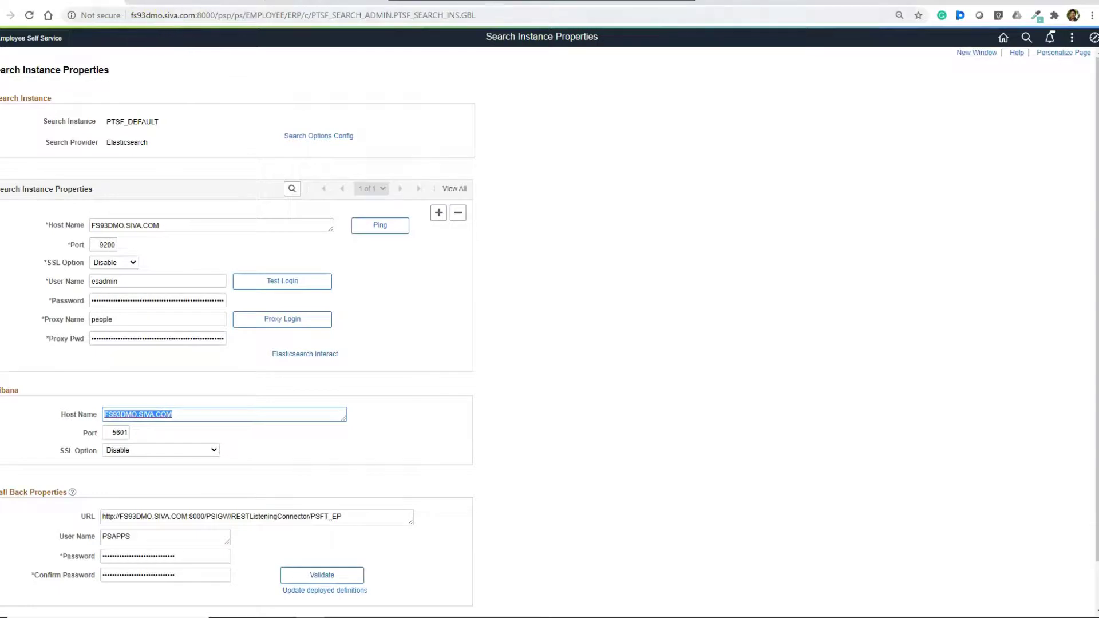
{"action": "left_click", "coordinate": [172, 2]}
{"action": "key", "text": "Return"}
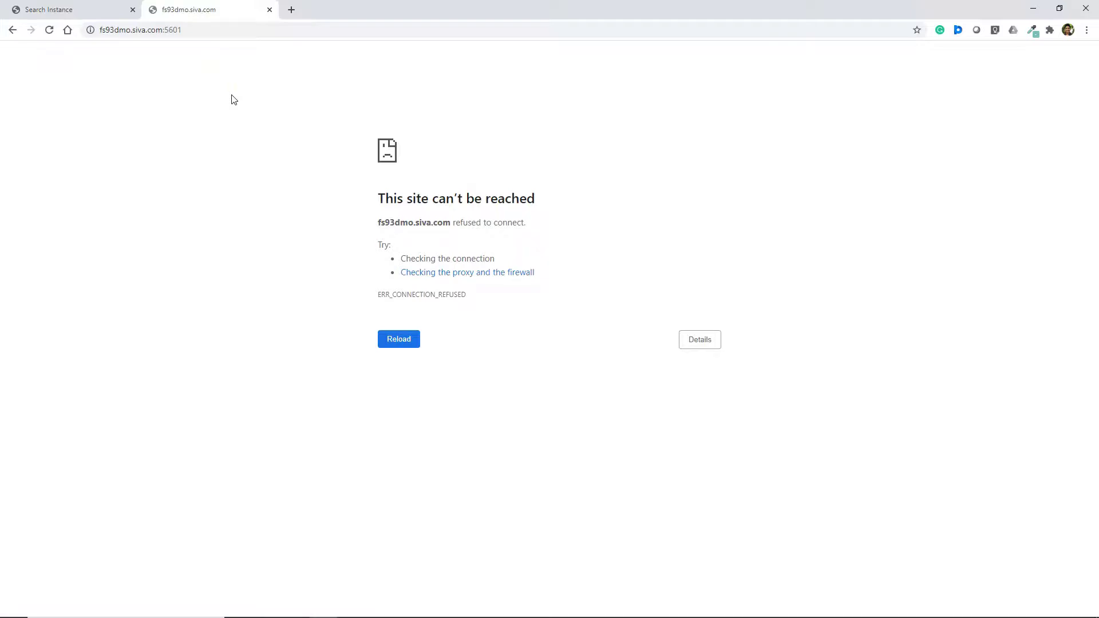
Ping the Elasticsearch search instance and dismiss the external system contact failure message.
{"action": "key", "text": "ctrl+shift+Tab"}
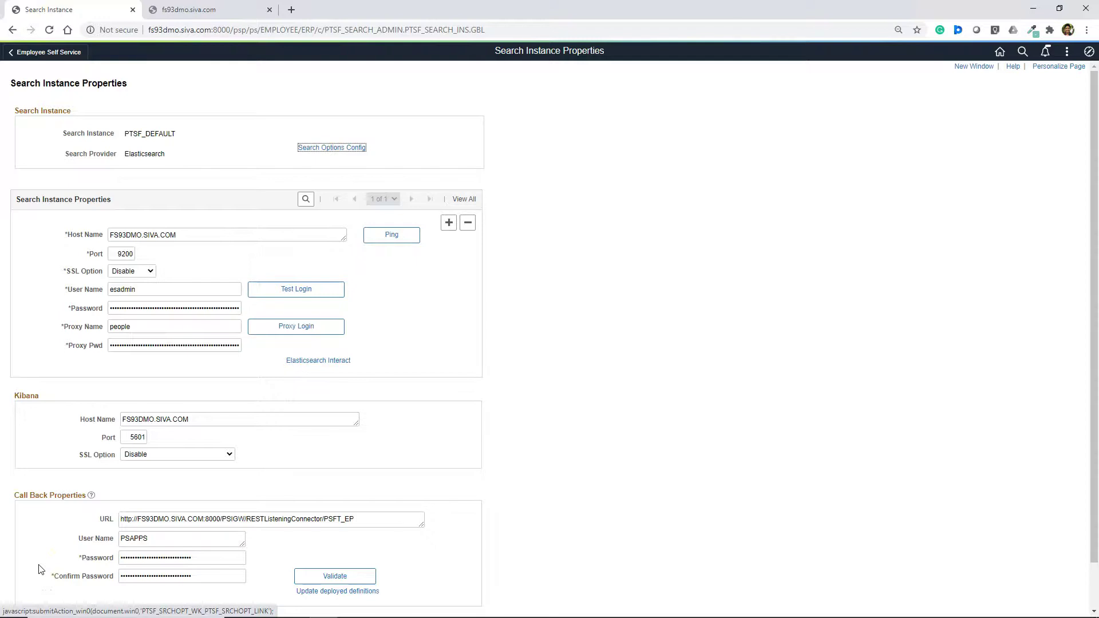
{"action": "left_click", "coordinate": [41, 556]}
{"action": "left_click", "coordinate": [391, 270]}
{"action": "left_click", "coordinate": [388, 239]}
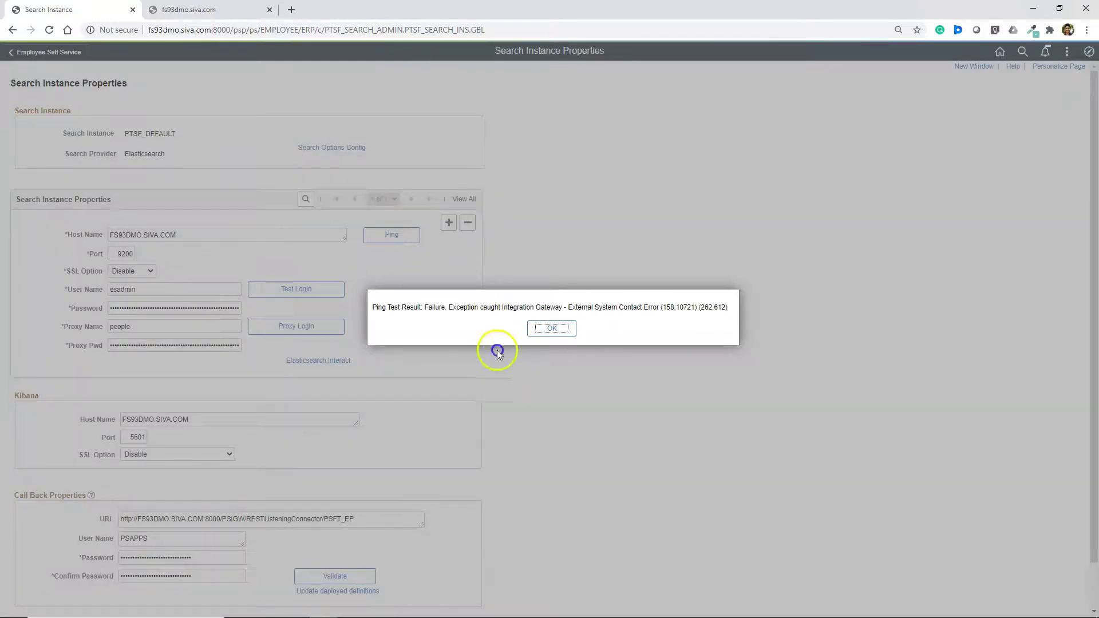
{"action": "key", "text": "Return"}
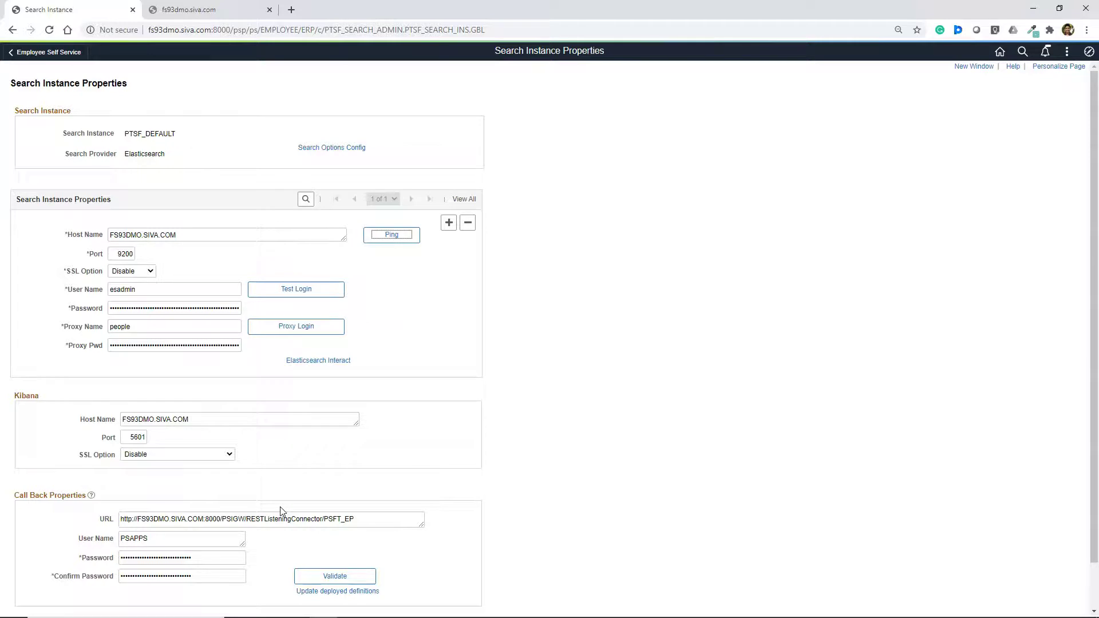
{"action": "left_click", "coordinate": [285, 500]}
Log in to the Linux console as root.
{"action": "left_click", "coordinate": [445, 260]}
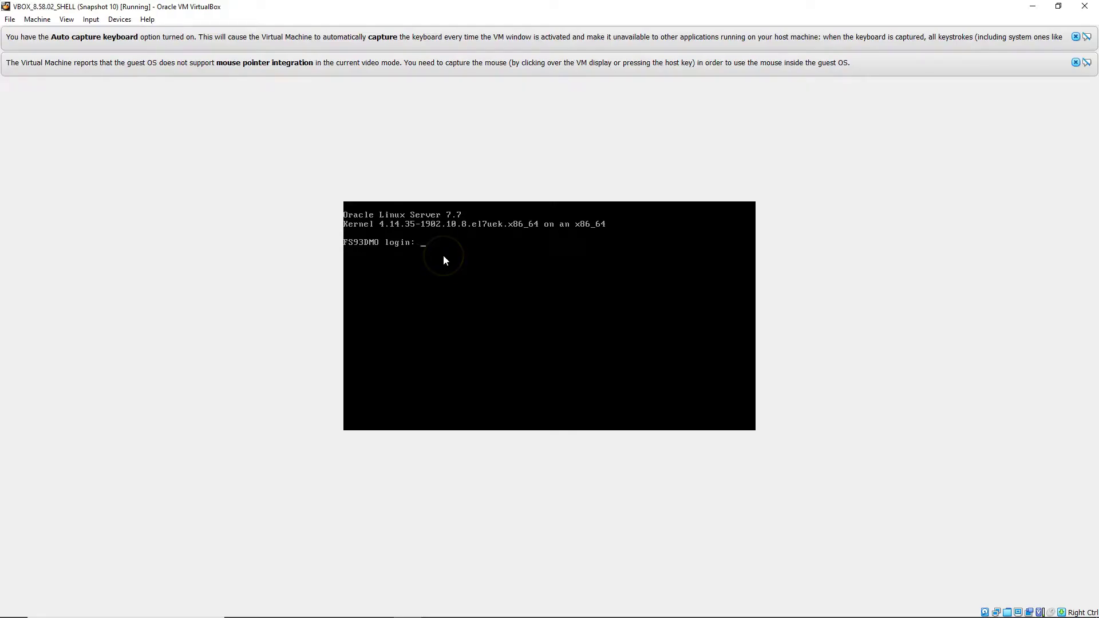
{"action": "type", "text": "ROOT"}
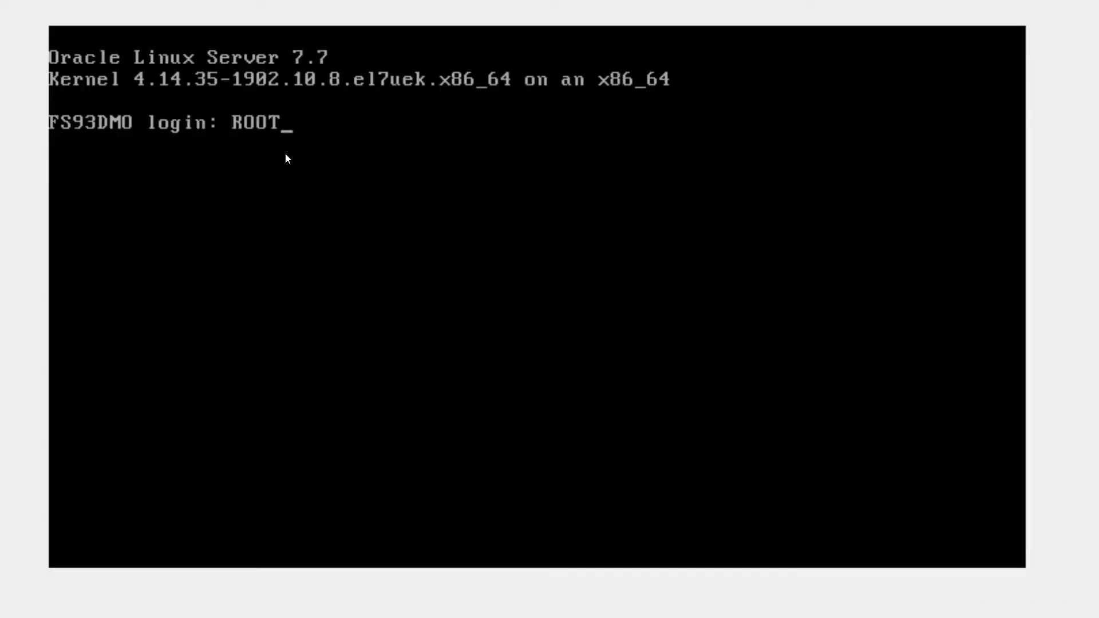
{"action": "key", "text": "BackSpace"}
{"action": "key", "text": "BackSpace"}
{"action": "key", "text": "BackSpace"}
{"action": "key", "text": "BackSpace"}
{"action": "type", "text": "root"}
{"action": "key", "text": "Return"}
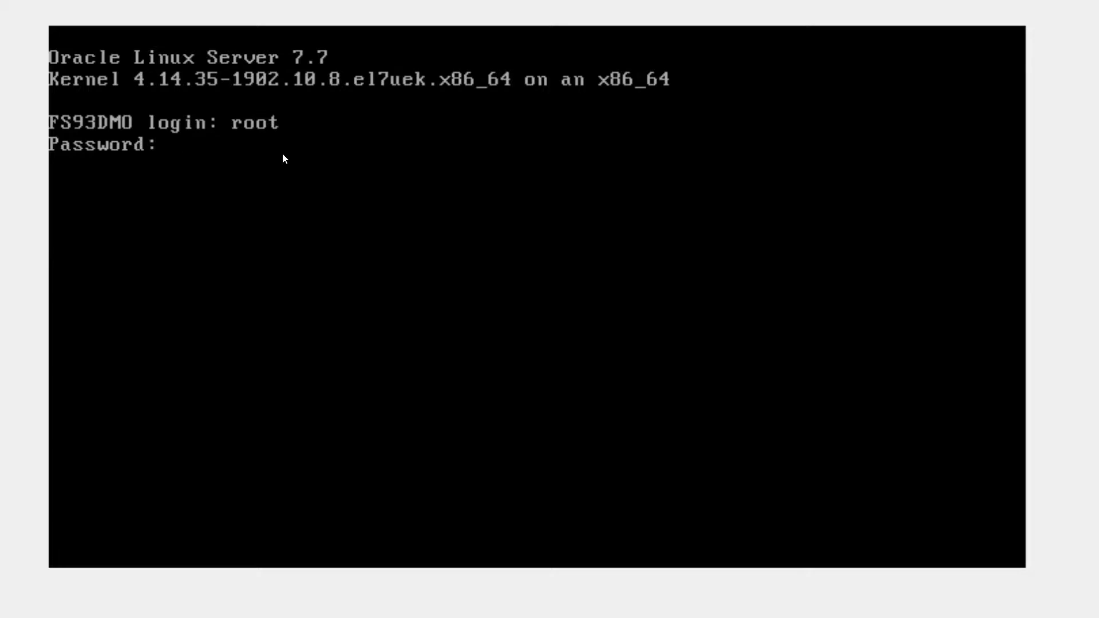
{"action": "key", "text": "Return"}
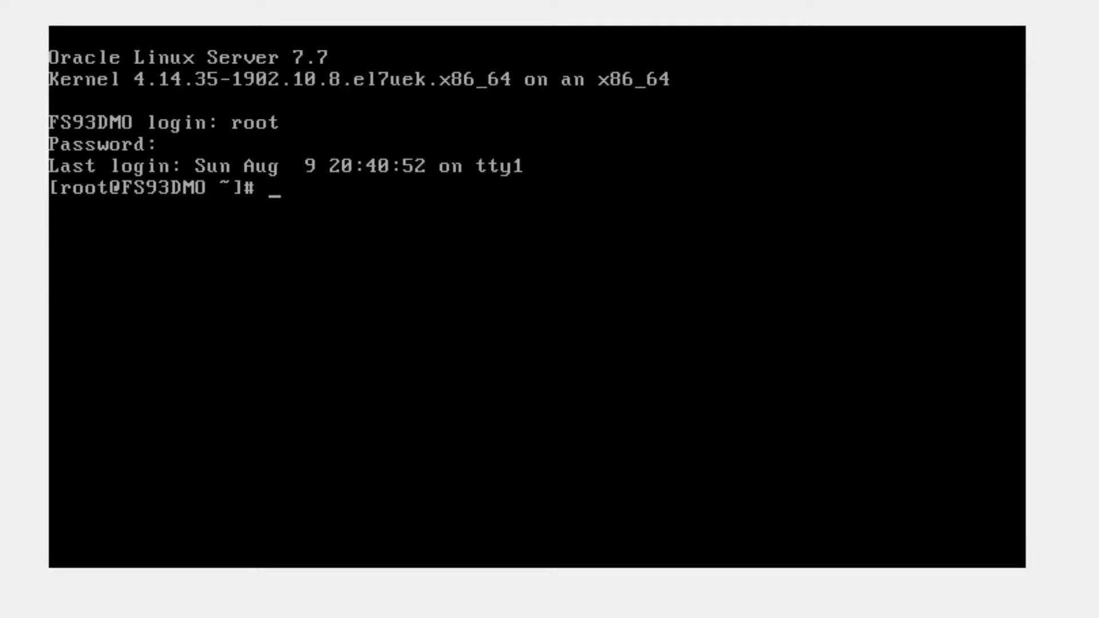
Switch to the esadm1 user with sudo su and change to /opt/oracle/psft/pt/ES/pt.
{"action": "left_click", "coordinate": [605, 443]}
{"action": "type", "text": "sudo su - esadm"}
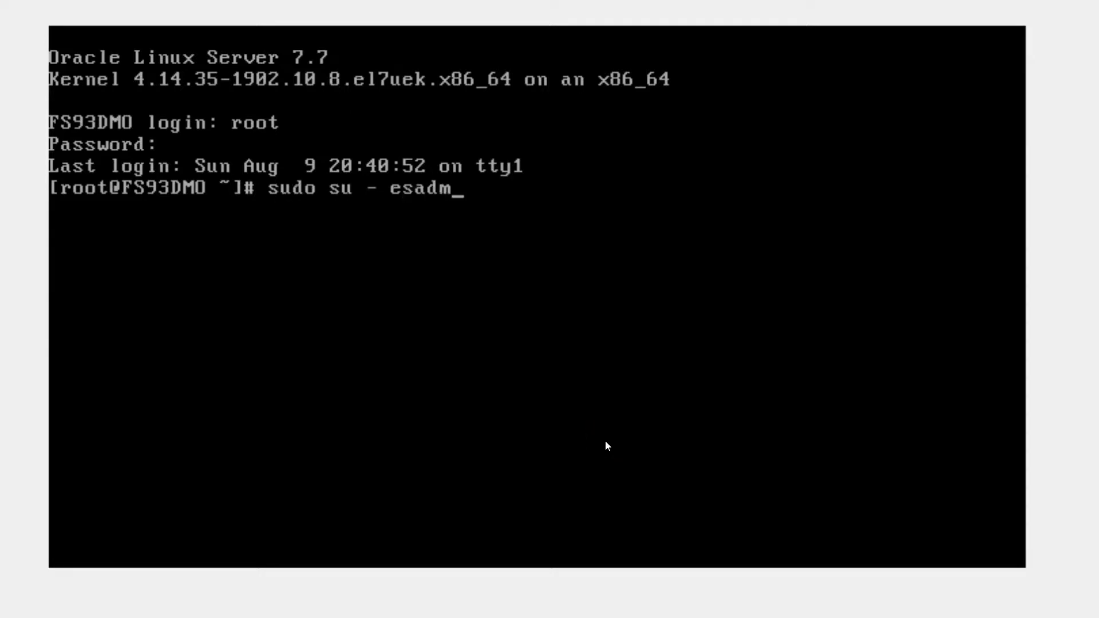
{"action": "type", "text": "1"}
{"action": "key", "text": "Return"}
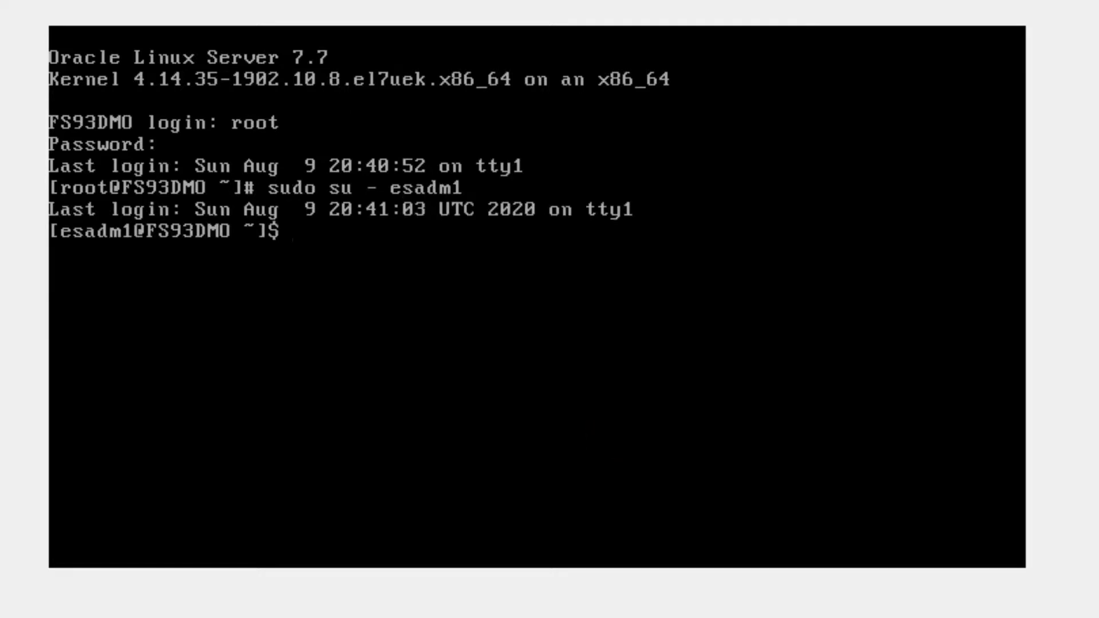
{"action": "type", "text": "cd /opt/oracle/psft/ot"}
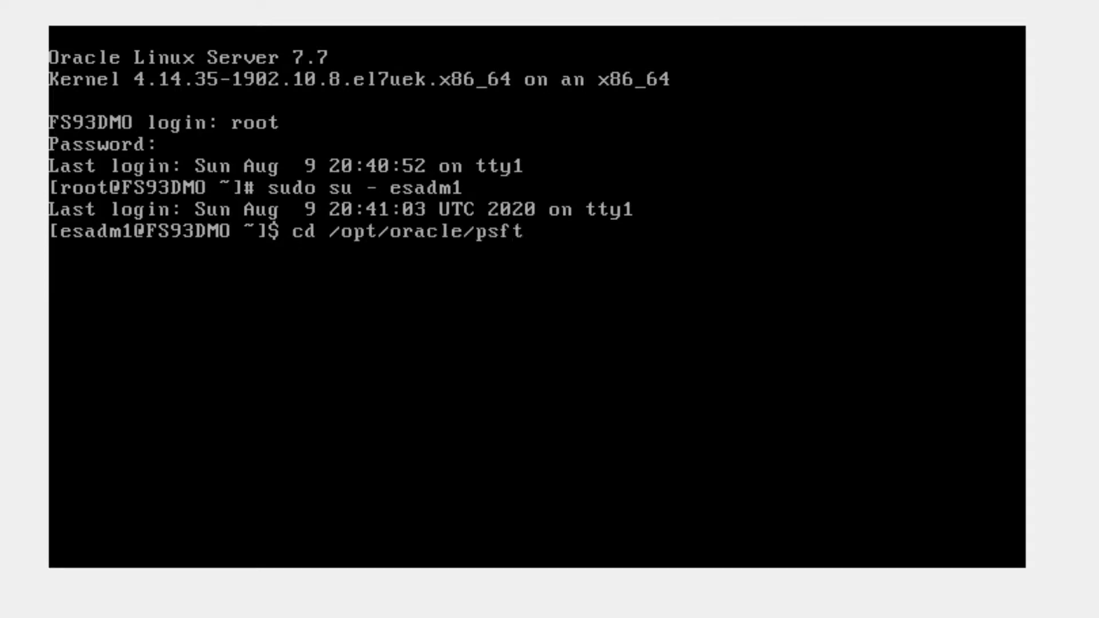
{"action": "key", "text": "BackSpace"}
{"action": "key", "text": "BackSpace"}
{"action": "type", "text": "pt/ES/"}
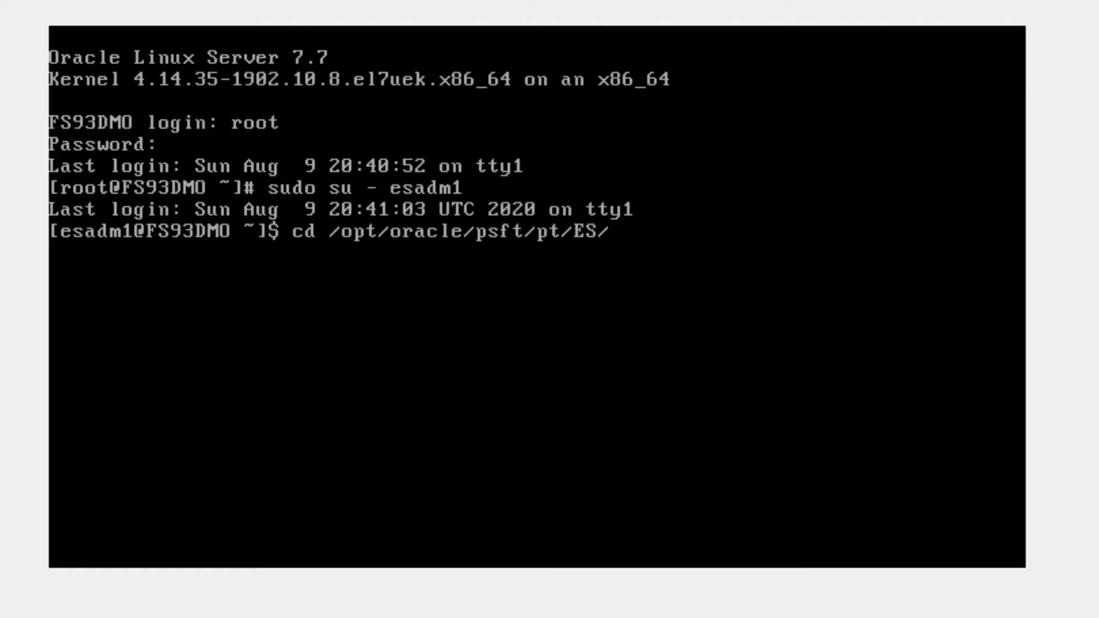
{"action": "type", "text": "pt"}
{"action": "key", "text": "Return"}
Go into elasticsearch7.0.0/bin and run nohup ./elasticsearch & in the background.
{"action": "type", "text": "cd ela"}
{"action": "key", "text": "Tab"}
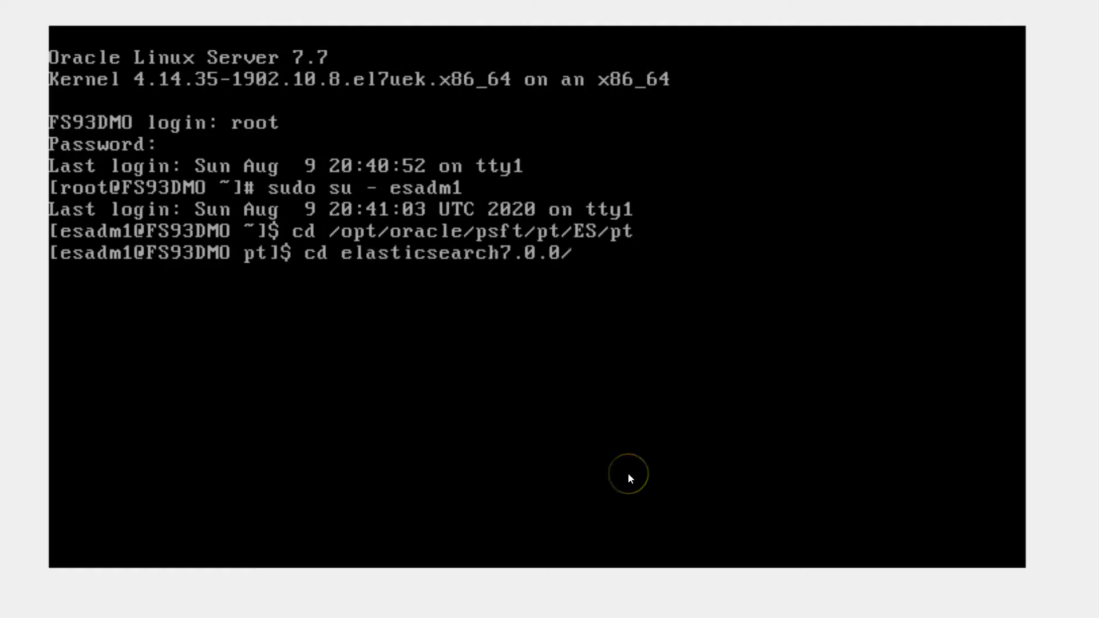
{"action": "key", "text": "Return"}
{"action": "type", "text": "cd bin"}
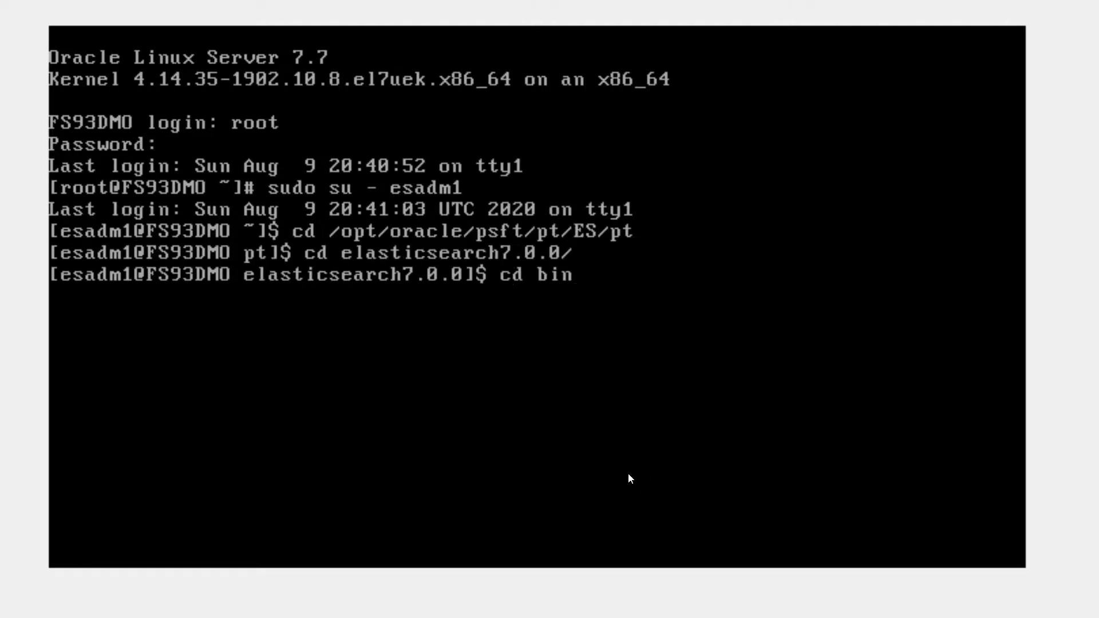
{"action": "key", "text": "Return"}
{"action": "type", "text": "n"}
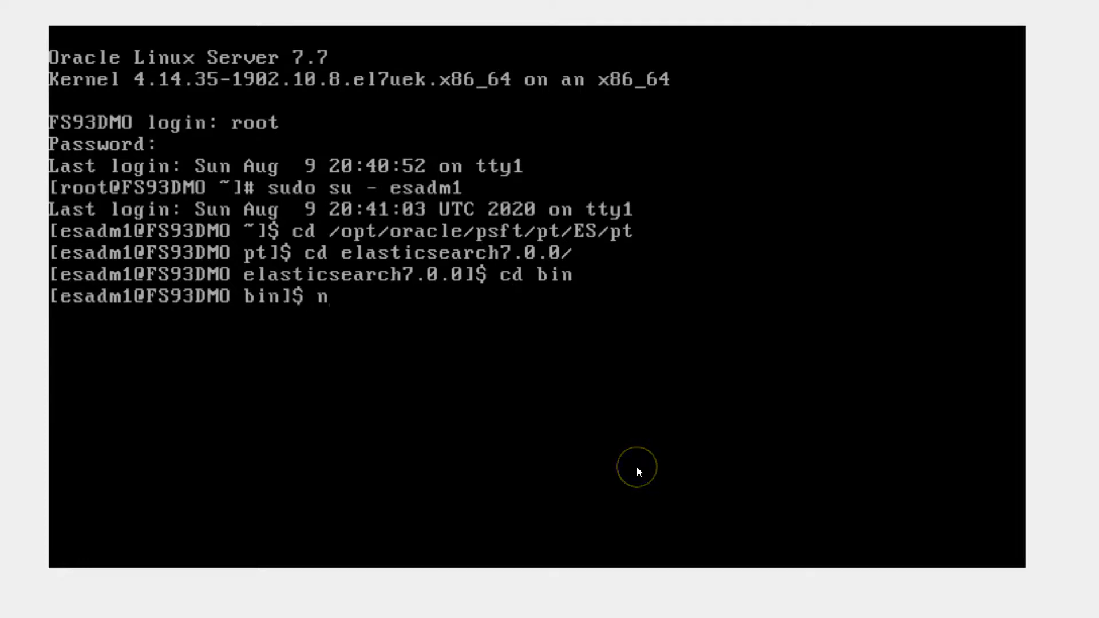
{"action": "type", "text": "ohup "}
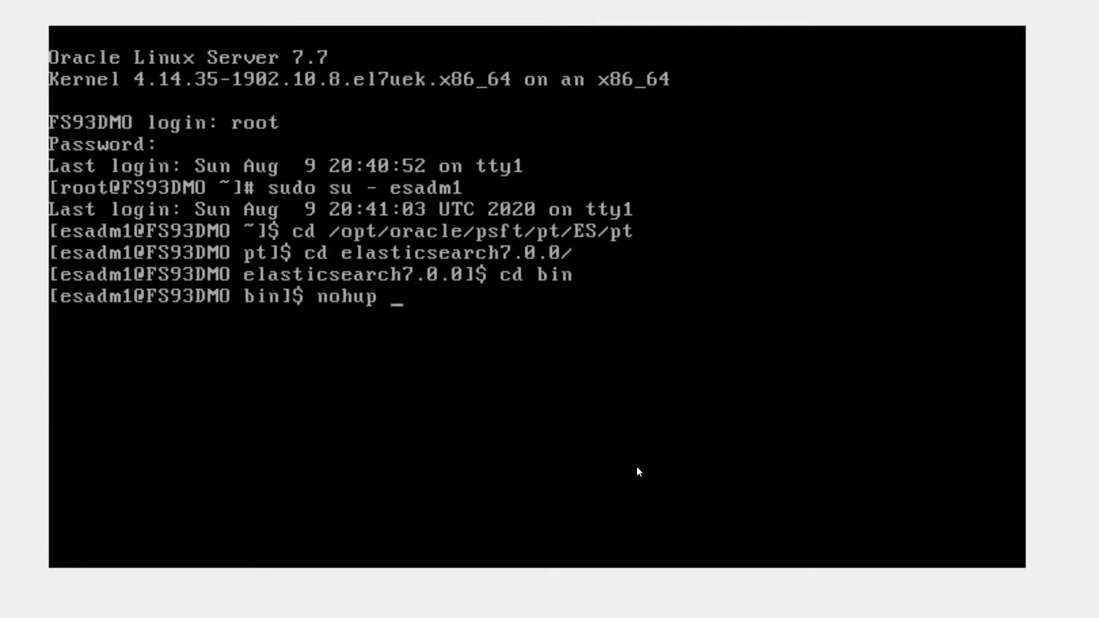
{"action": "type", "text": "./elasticsearch &"}
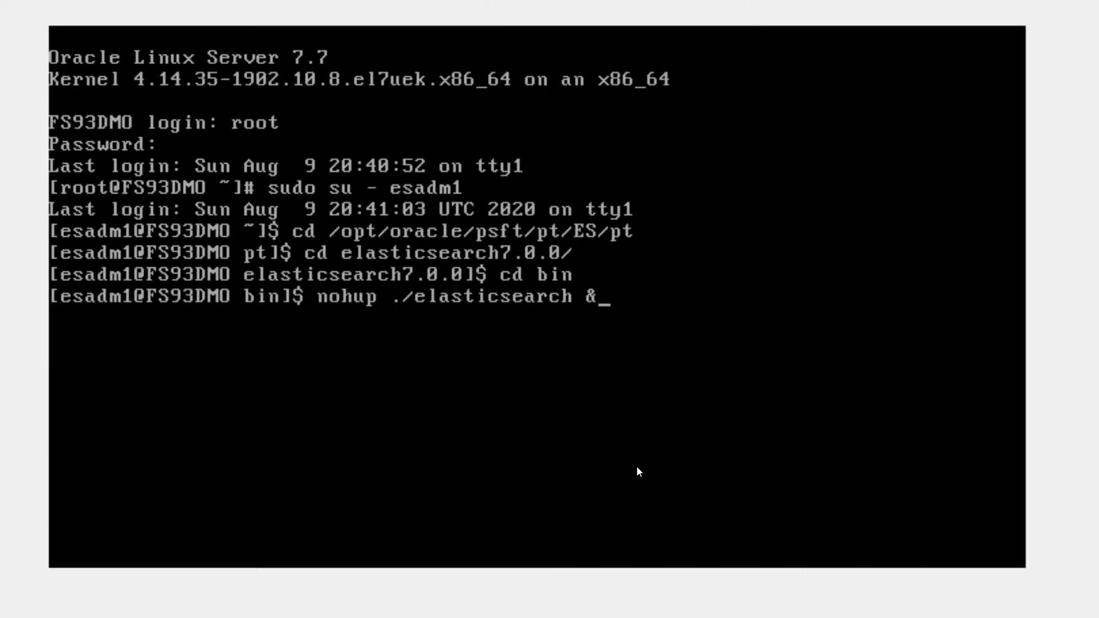
{"action": "key", "text": "Return"}
{"action": "left_click", "coordinate": [621, 366]}
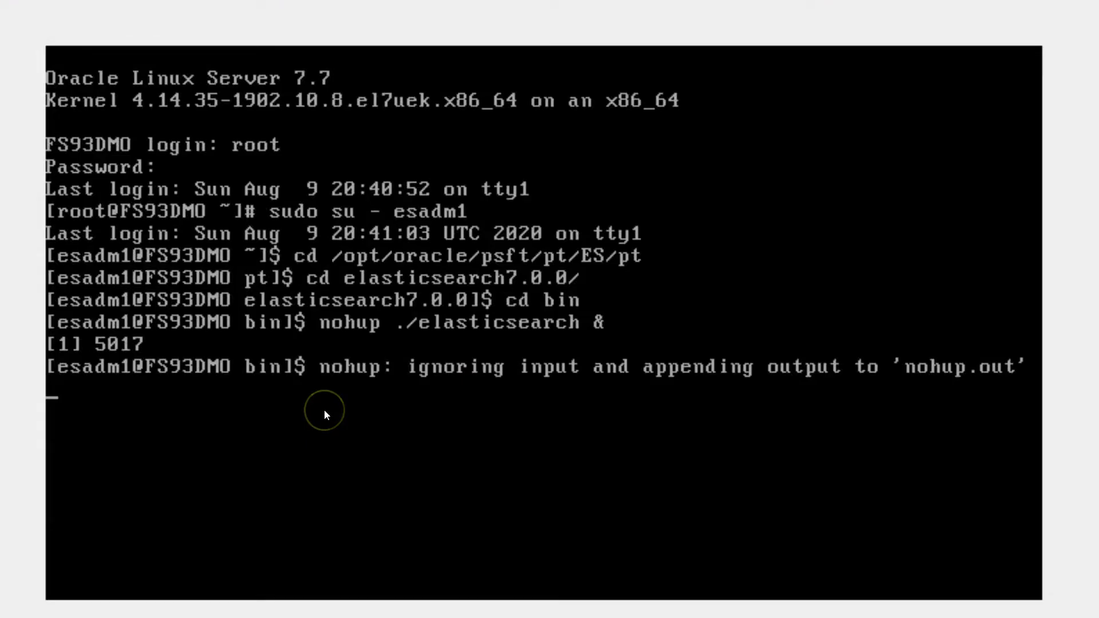
Get a fresh prompt and move up two folders back to the ES pt directory.
{"action": "left_click", "coordinate": [572, 499]}
{"action": "key", "text": "ctrl+c"}
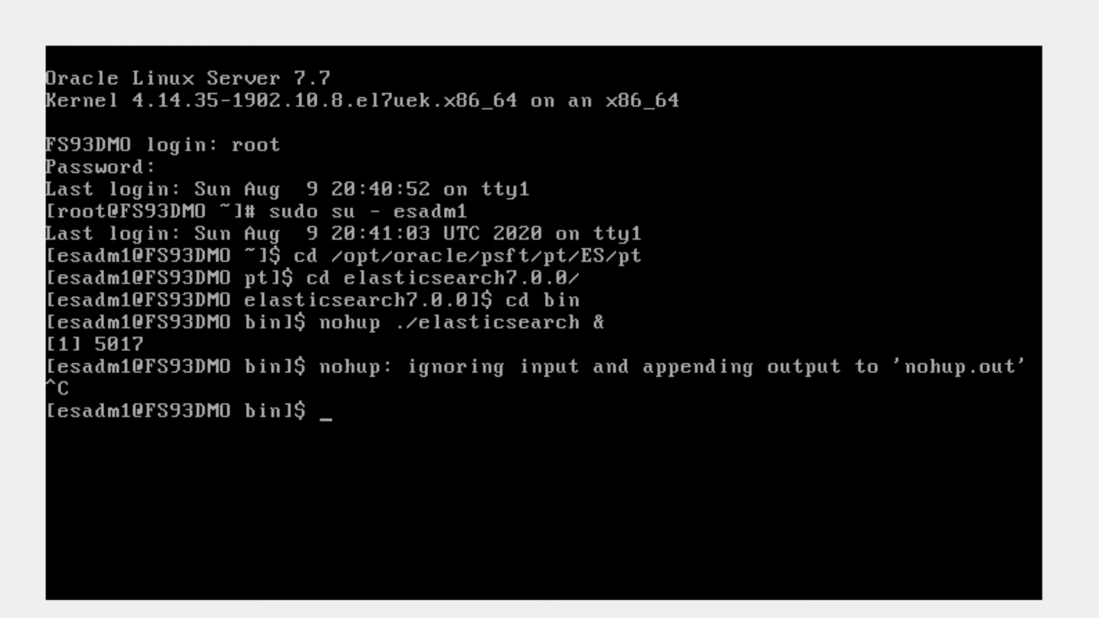
{"action": "type", "text": "cd .."}
{"action": "key", "text": "Return"}
{"action": "left_click", "coordinate": [635, 491]}
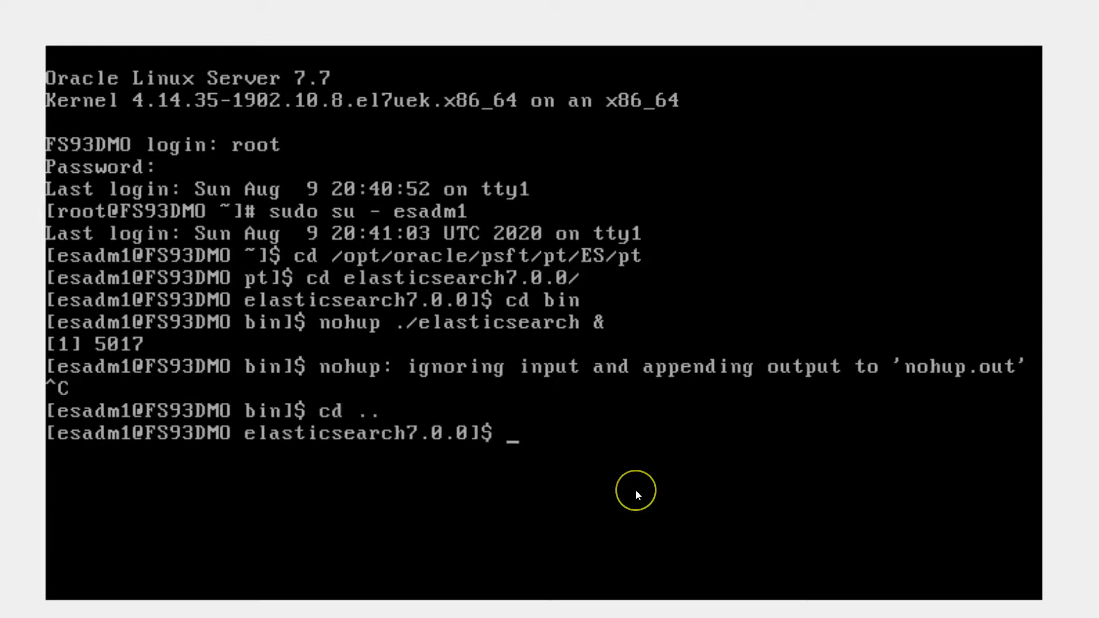
{"action": "type", "text": "cd .."}
{"action": "key", "text": "Return"}
Go into Kibana7.0.0/bin and run nohup ./kibana & in the background.
{"action": "type", "text": "cd "}
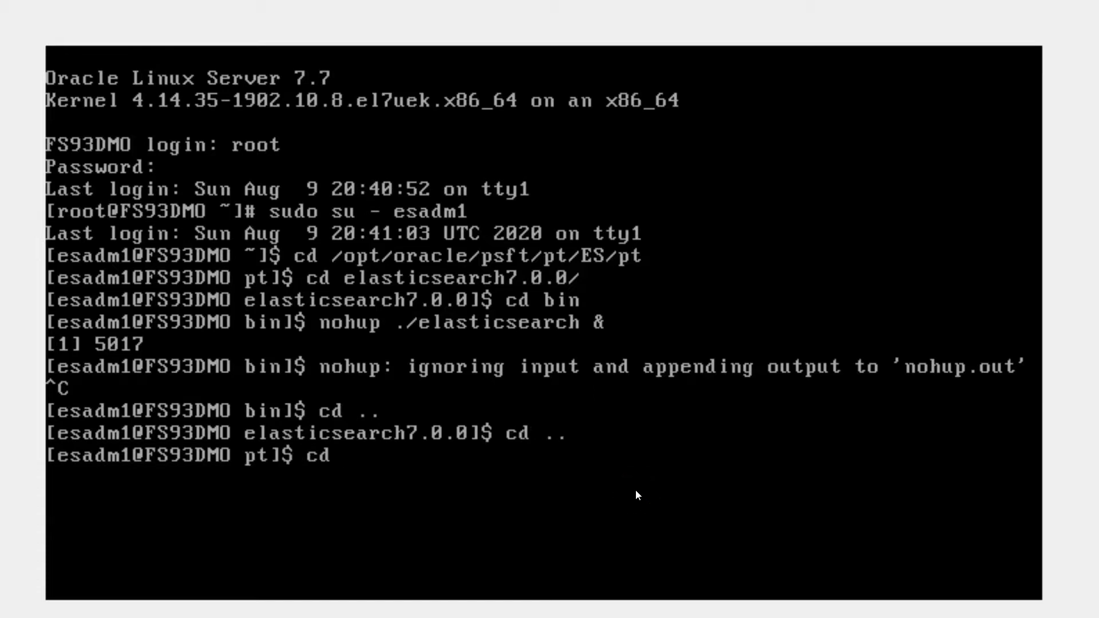
{"action": "type", "text": "K"}
{"action": "key", "text": "Tab"}
{"action": "key", "text": "Return"}
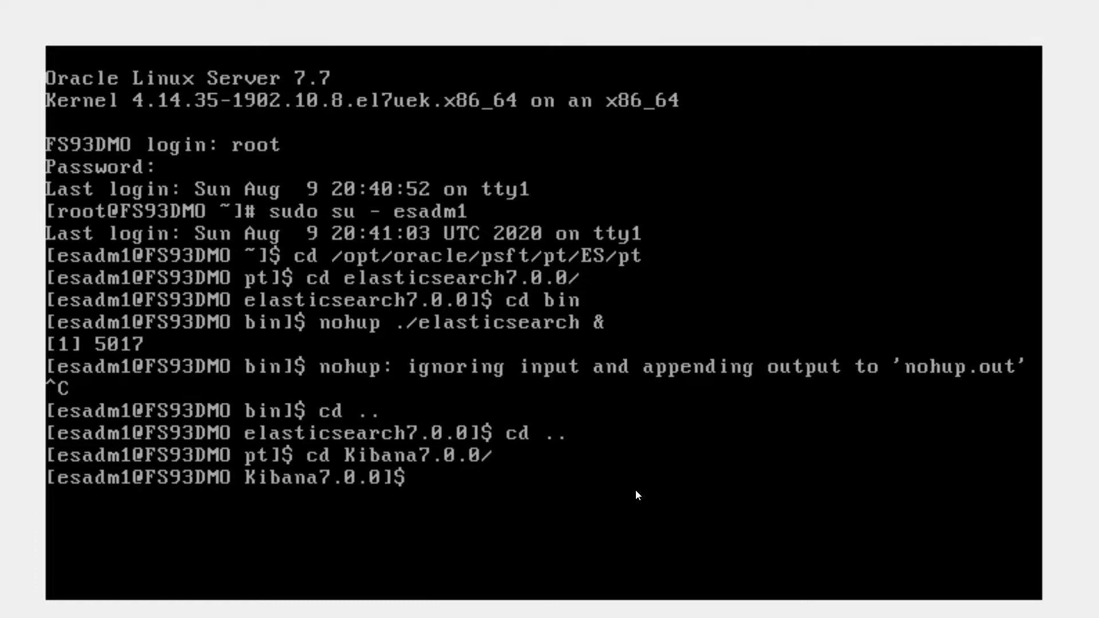
{"action": "type", "text": "cd bin"}
{"action": "key", "text": "Return"}
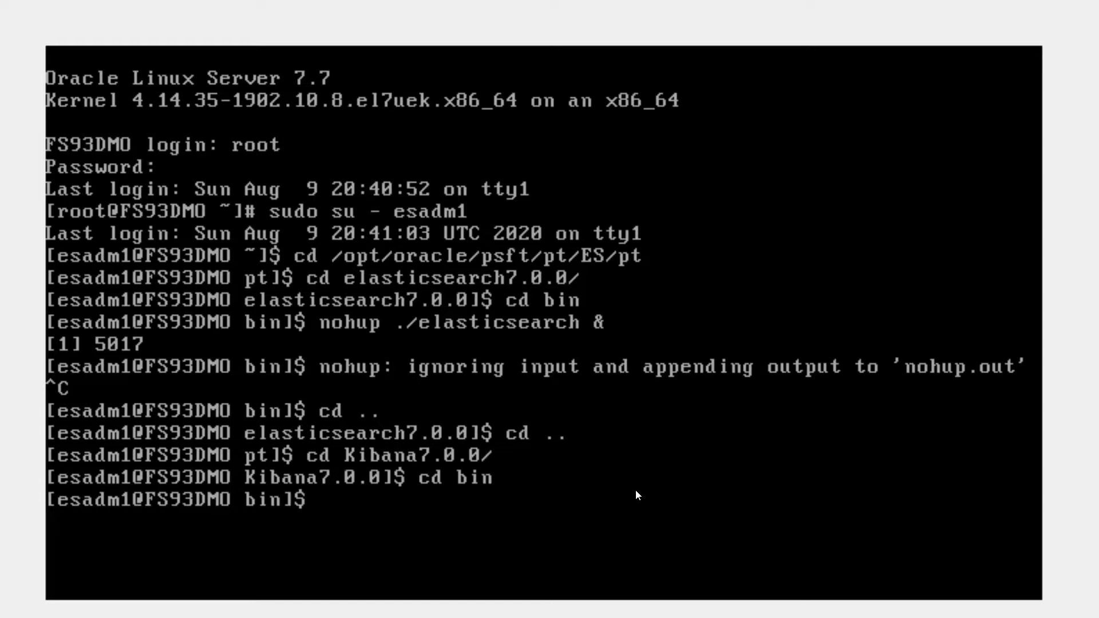
{"action": "type", "text": "nohup ./kibana &"}
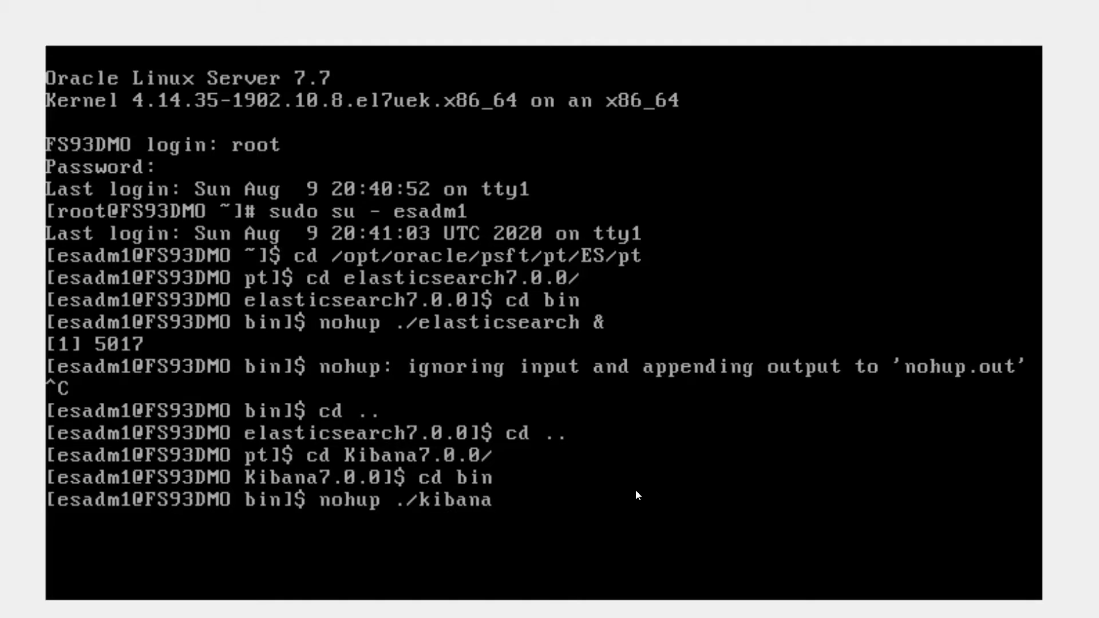
{"action": "key", "text": "Return"}
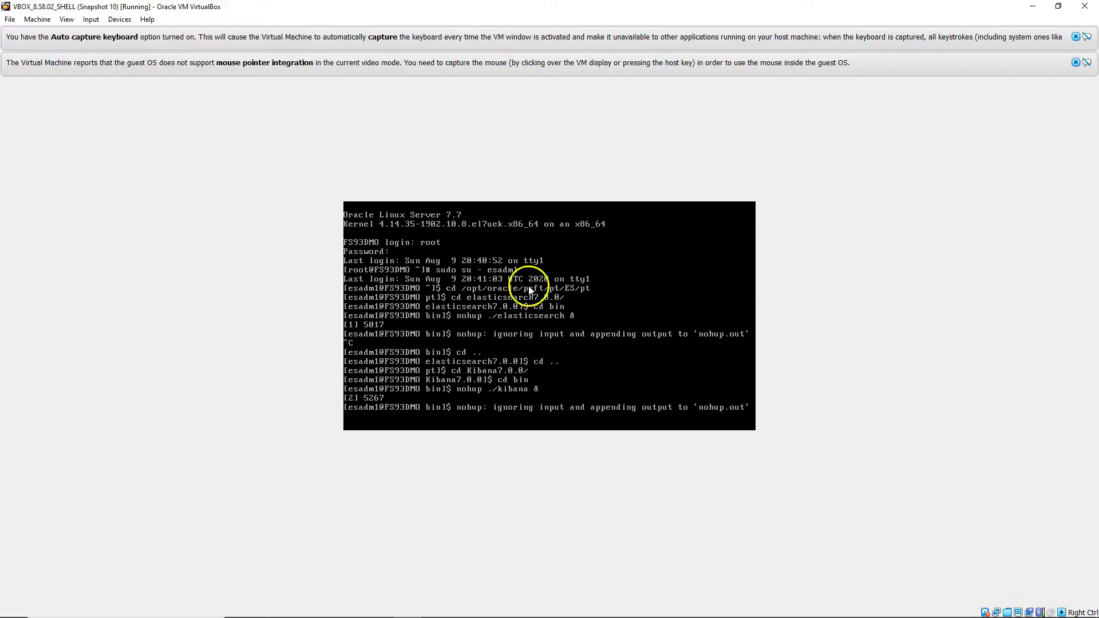
Reload fs93dmo.siva.com:5601 in the browser to reach the Kibana login.
{"action": "key", "text": "alt+Tab"}
{"action": "left_click", "coordinate": [199, 33]}
{"action": "double_click", "coordinate": [200, 32]}
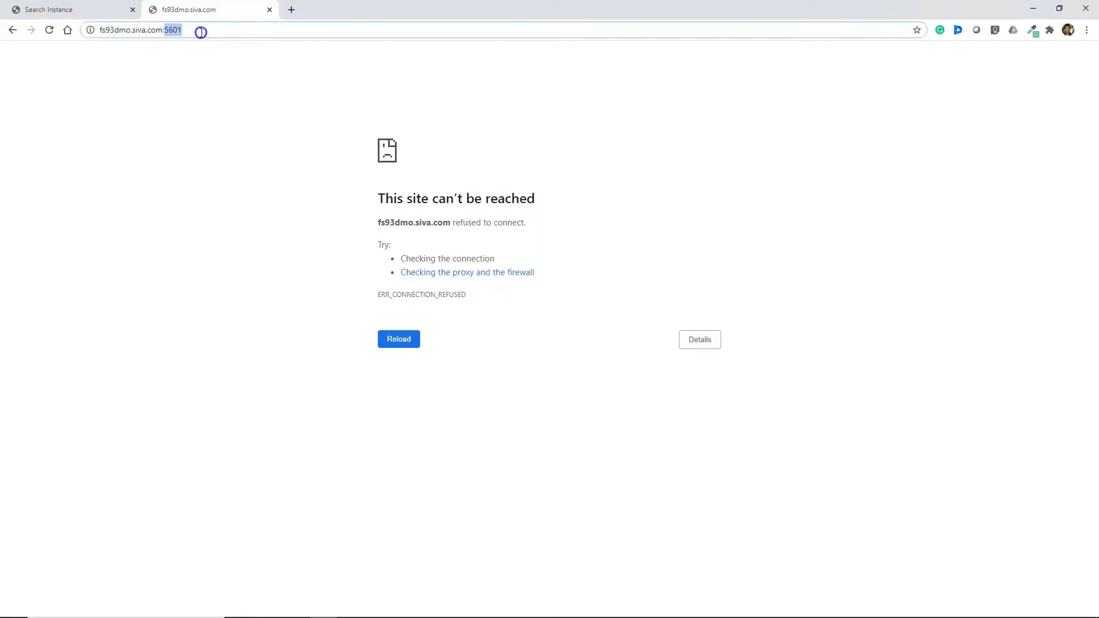
{"action": "key", "text": "Return"}
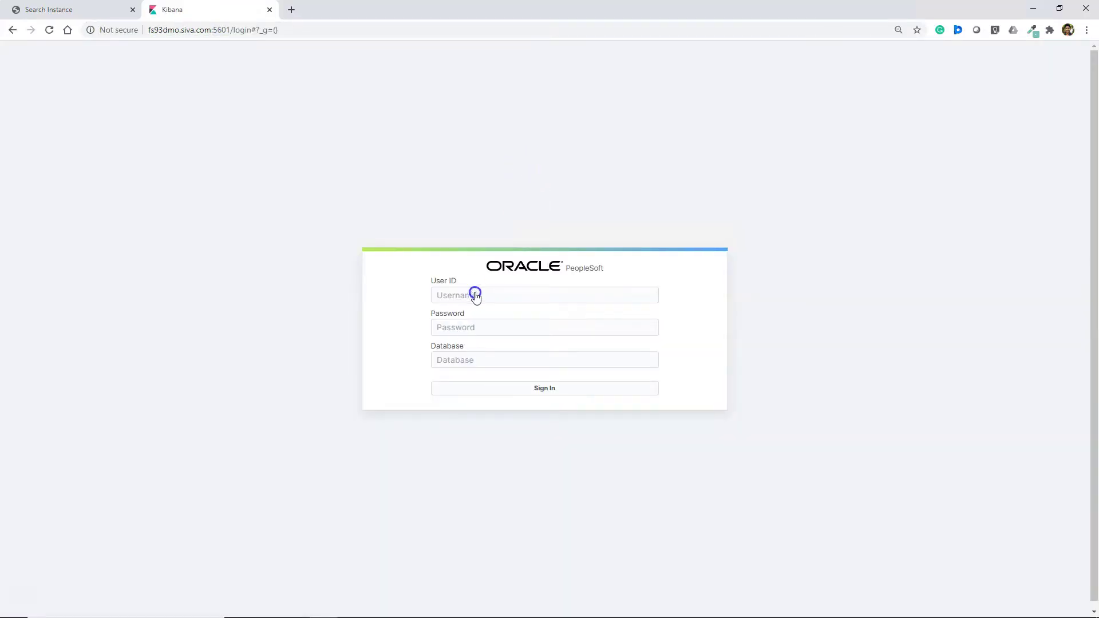
Enter the PeopleSoft user ID and password and choose the FS930DMO database to sign in.
{"action": "left_click", "coordinate": [475, 300]}
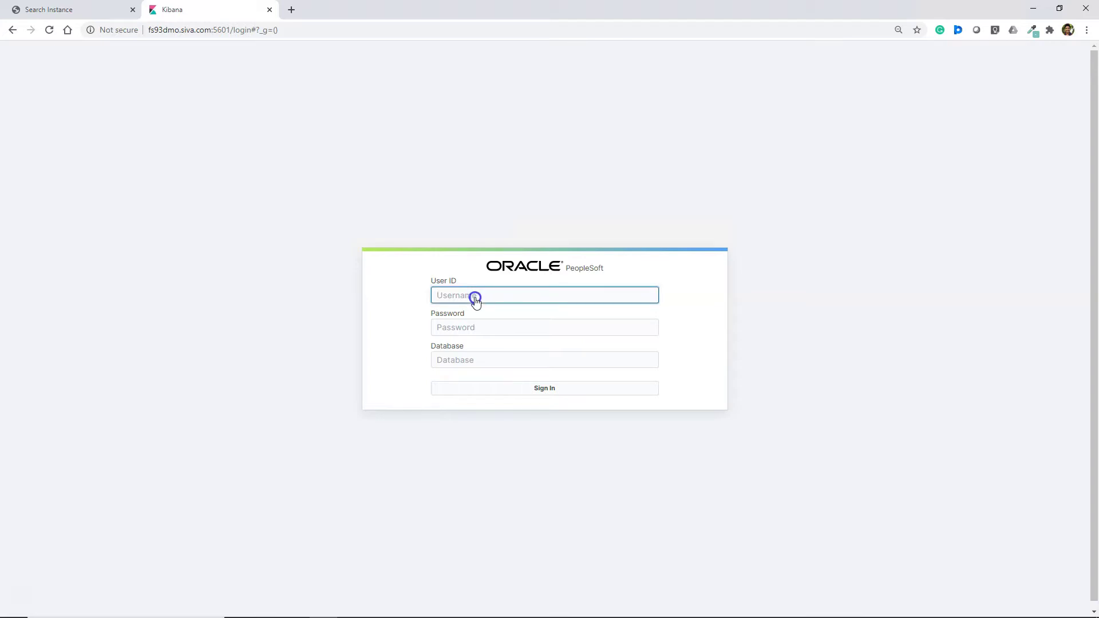
{"action": "type", "text": "vp1"}
{"action": "key", "text": "Tab"}
{"action": "type", "text": "VP1"}
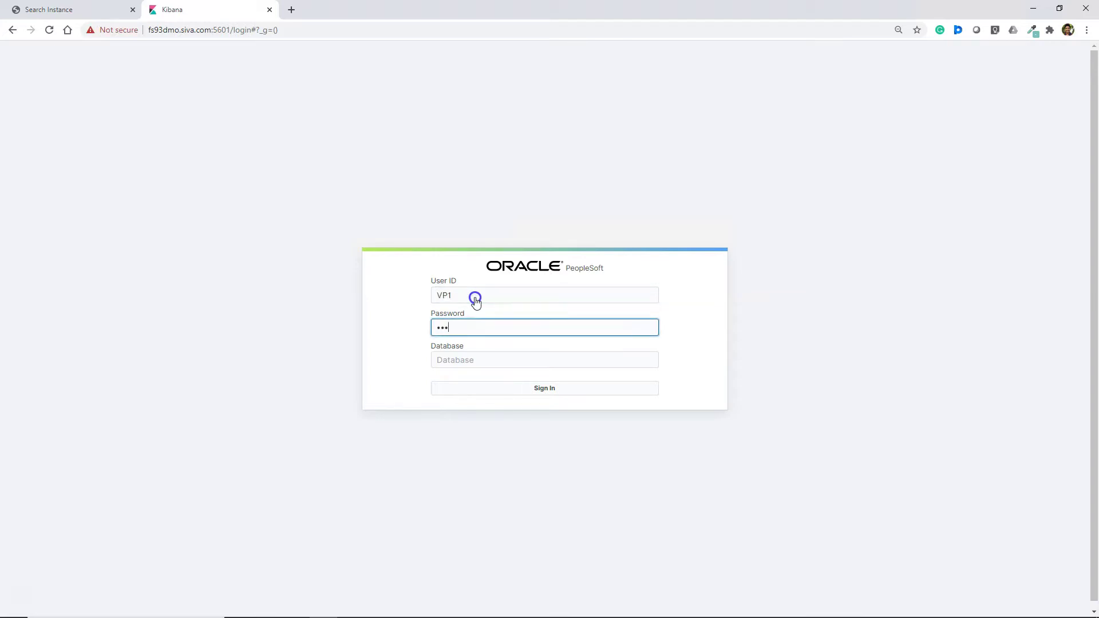
{"action": "left_click", "coordinate": [459, 365]}
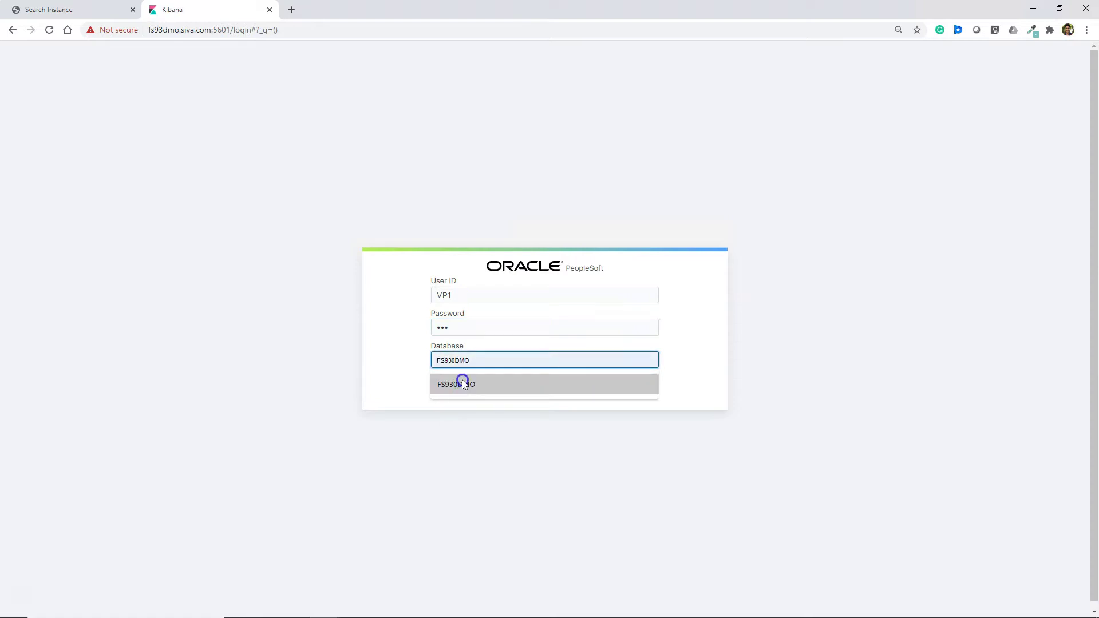
{"action": "left_click", "coordinate": [462, 382]}
{"action": "left_click", "coordinate": [522, 393]}
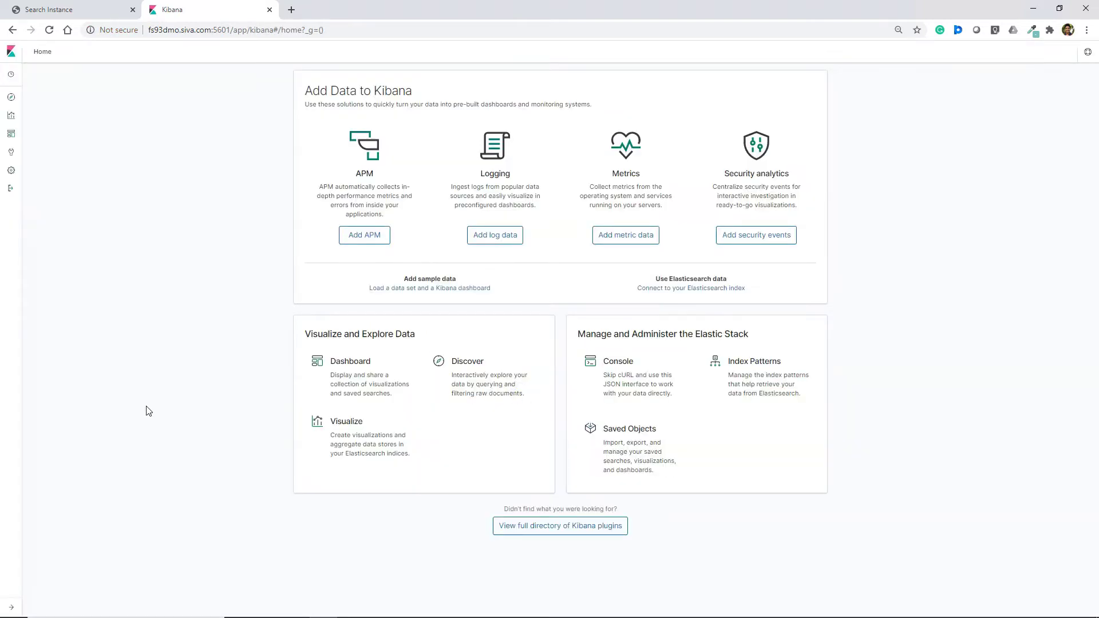